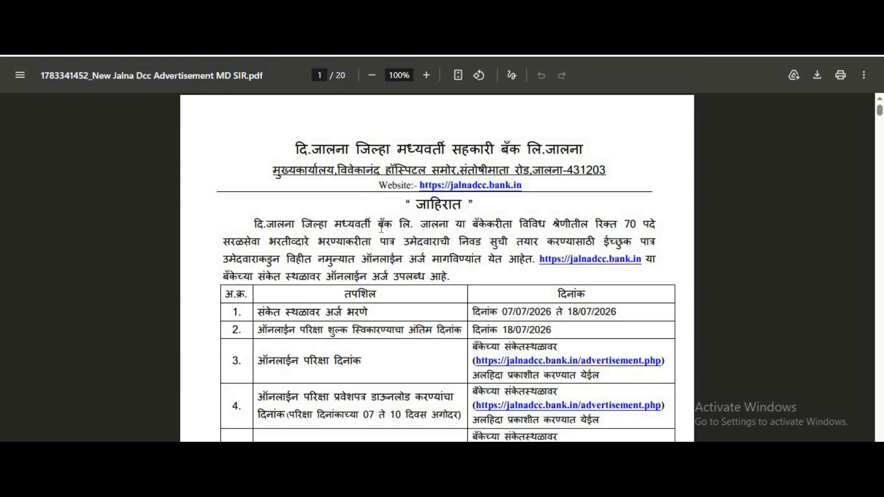
scroll(322, 331, "down", 2)
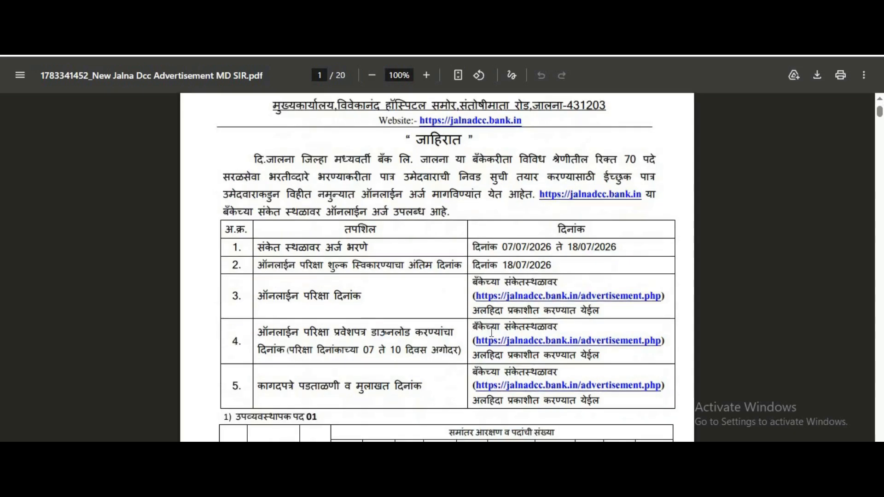
scroll(445, 329, "down", 4)
scroll(445, 329, "down", 10)
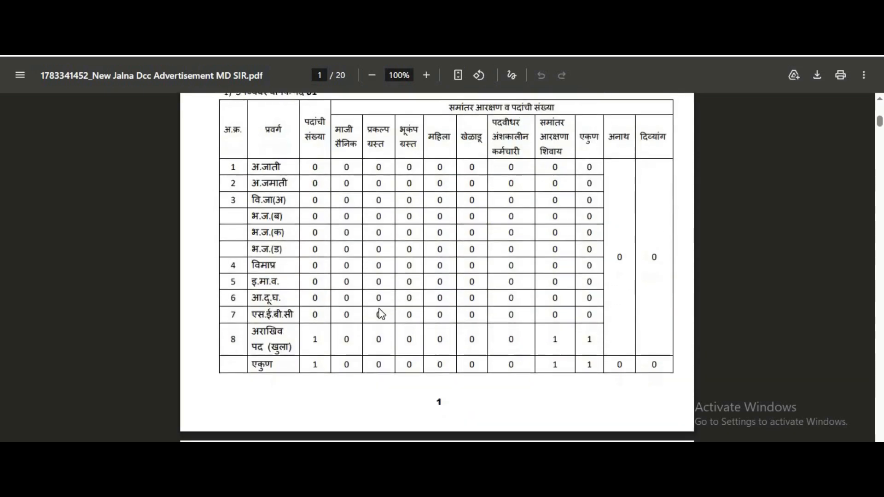
scroll(368, 312, "down", 8)
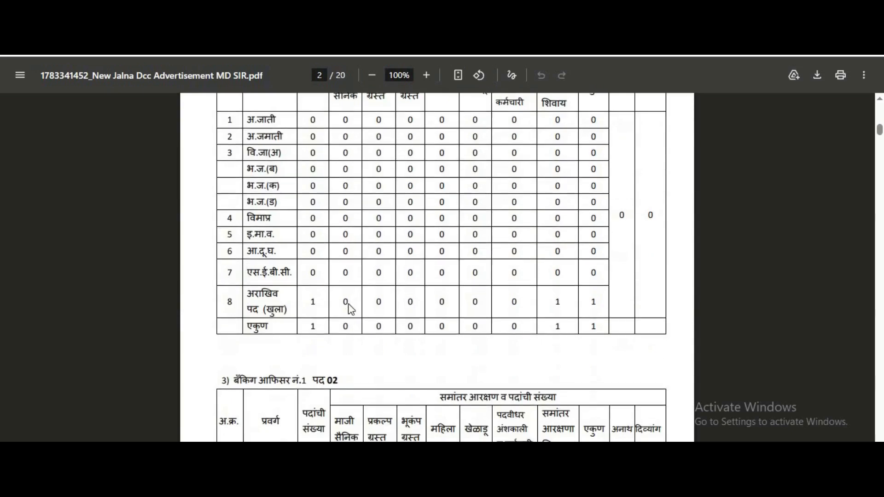
scroll(337, 307, "down", 7)
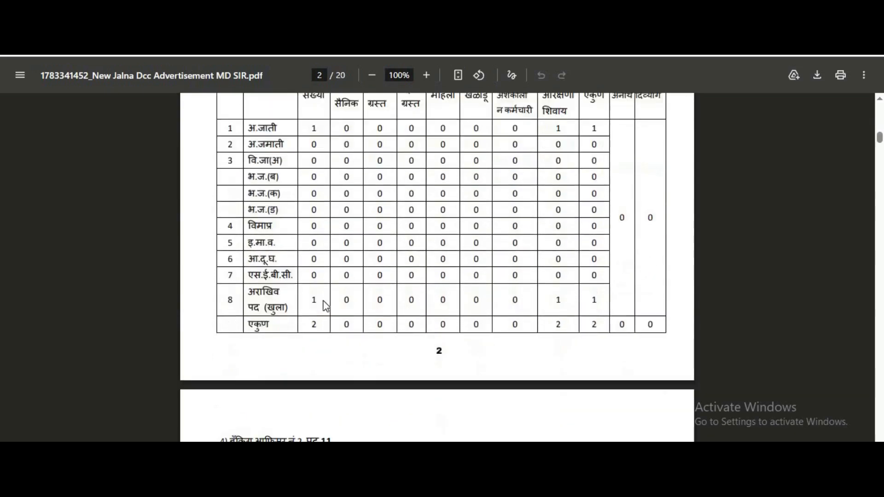
scroll(321, 299, "down", 8)
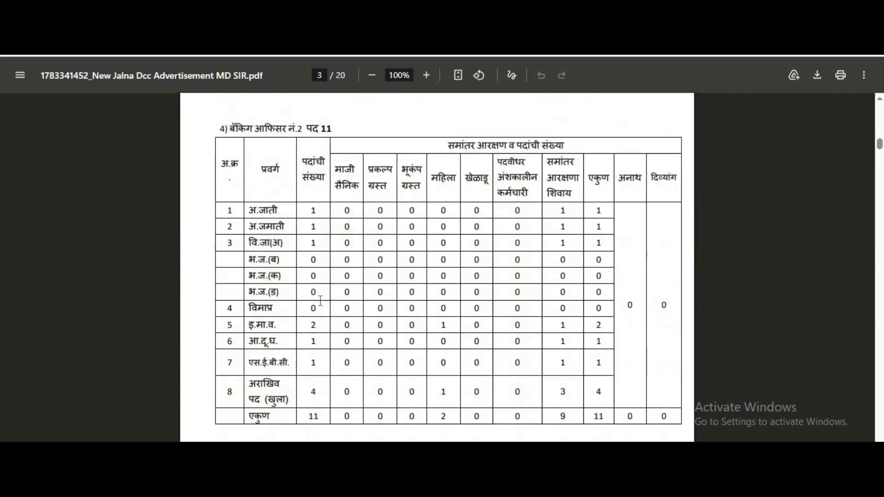
scroll(320, 300, "down", 6)
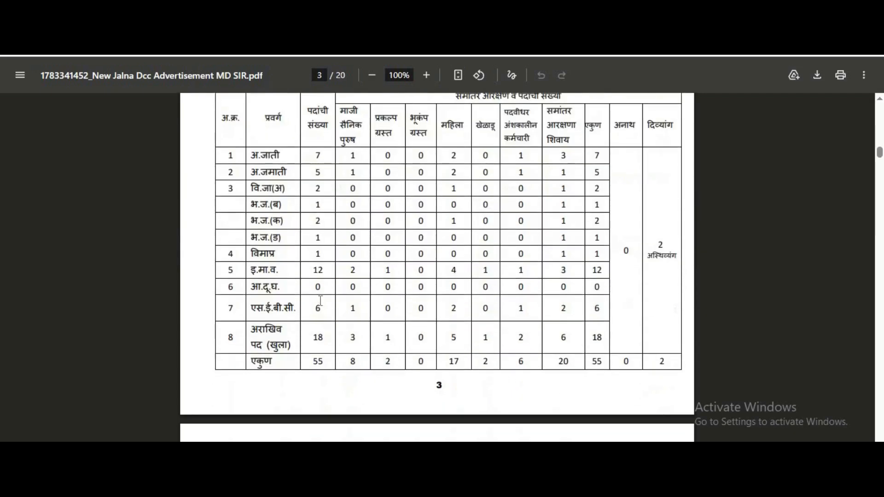
scroll(322, 306, "down", 3)
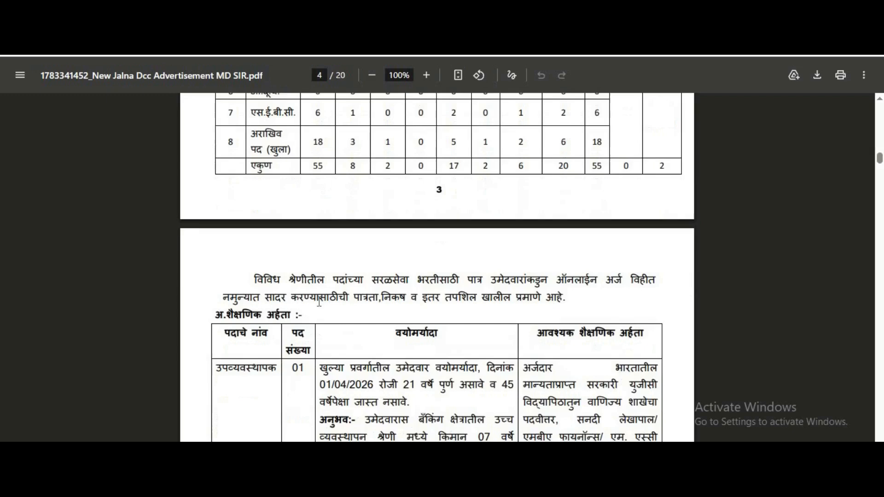
scroll(319, 300, "down", 5)
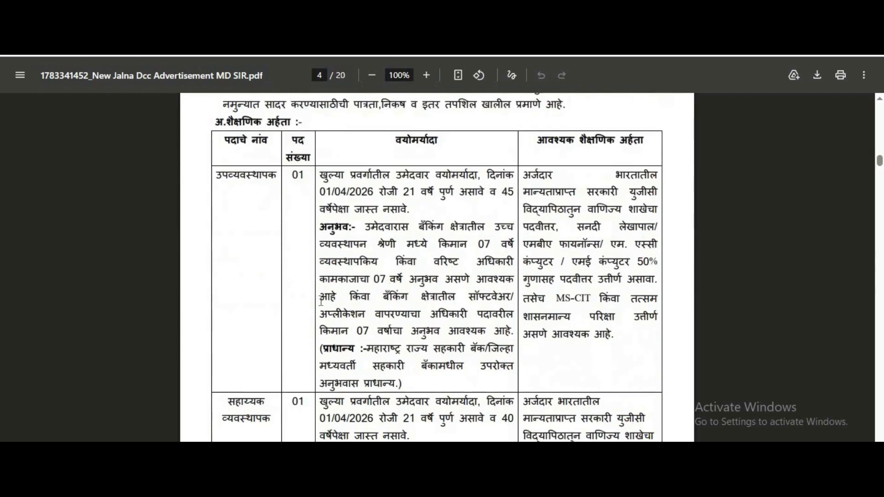
scroll(314, 265, "up", 9)
scroll(313, 265, "up", 10)
scroll(313, 265, "down", 6)
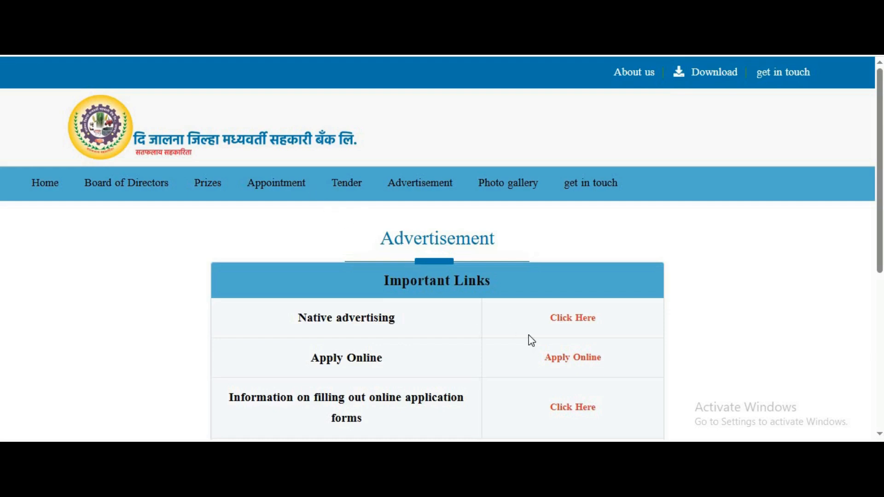
- Follow the Apply Online link to the Recruitment of Various Post online application page
left_click(582, 367)
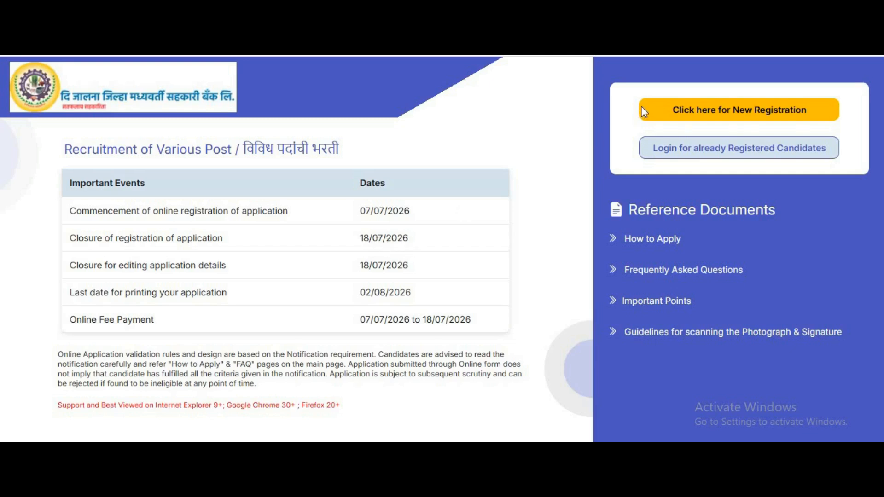
- Start a new candidate registration on the recruitment portal
left_click(680, 115)
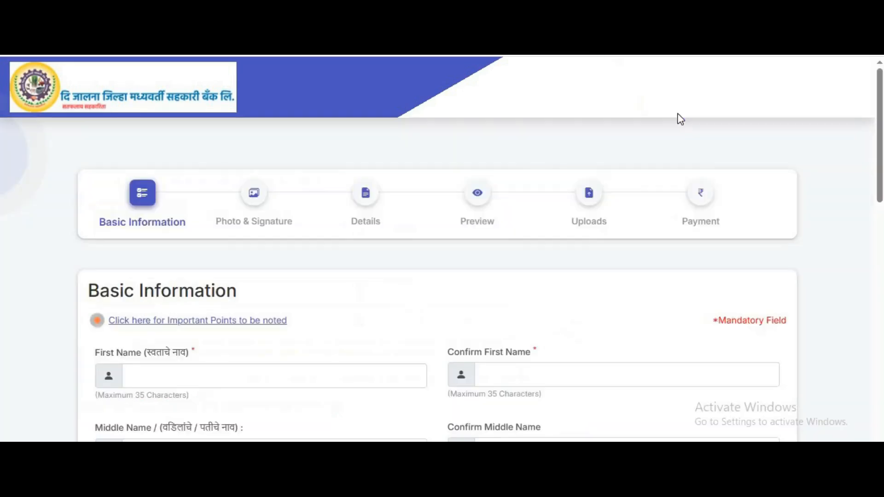
scroll(95, 230, "down", 3)
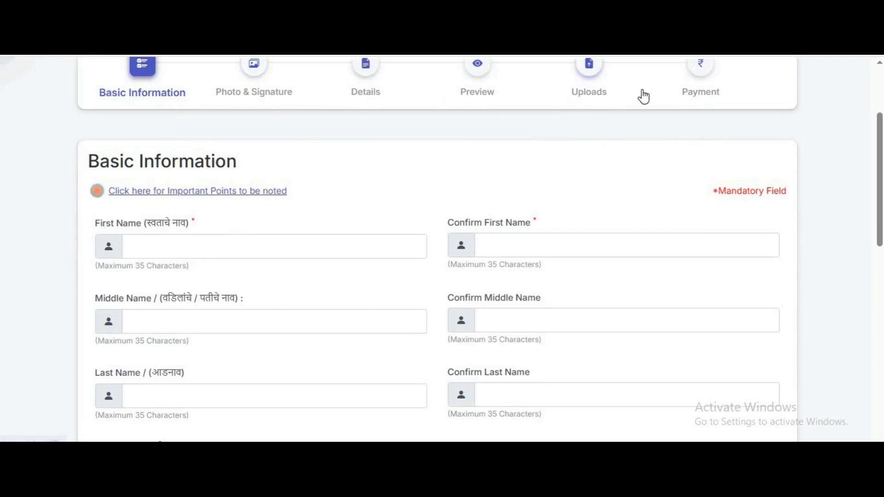
scroll(175, 143, "up", 2)
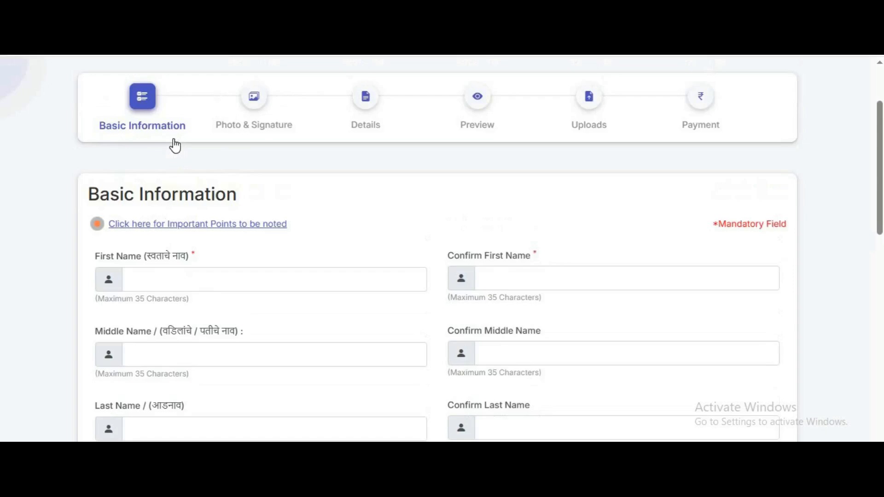
scroll(139, 179, "down", 2)
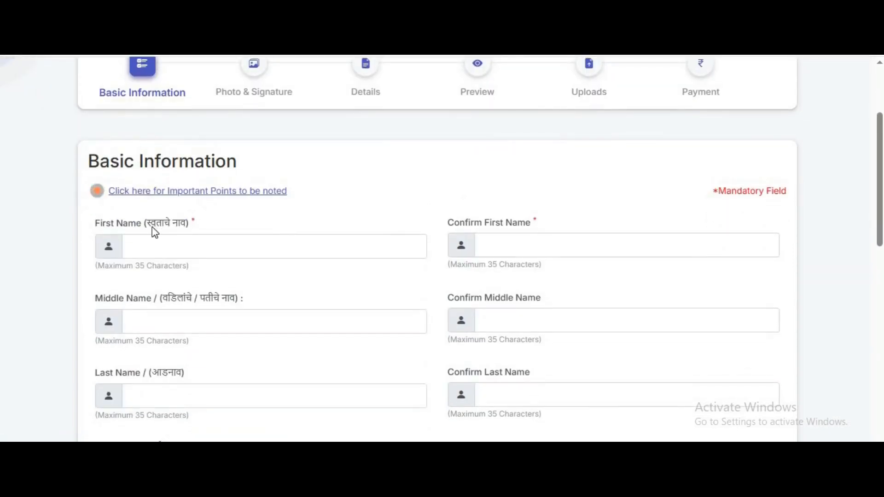
- Enter the candidate's first and last names, each with its confirmation
left_click(135, 247)
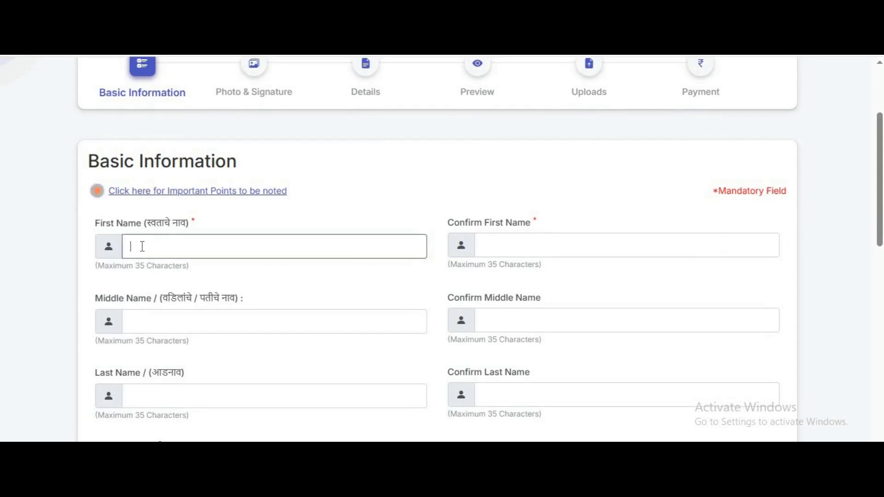
key("Tab")
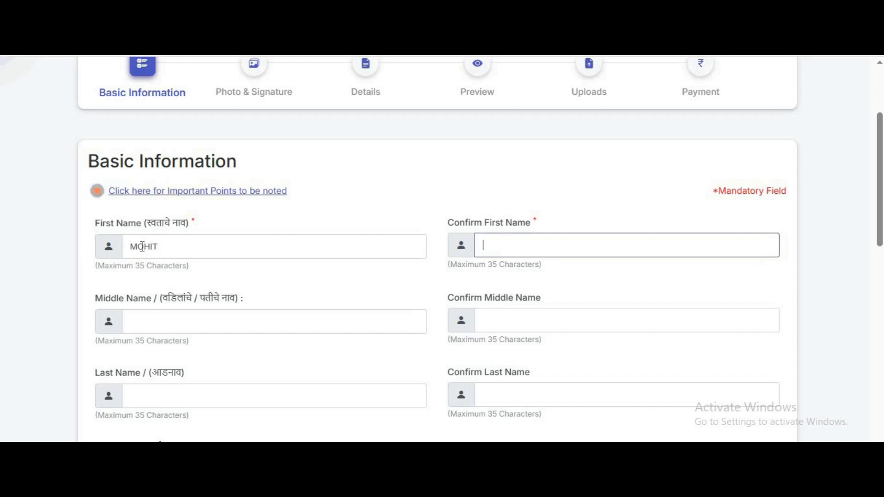
key("Tab")
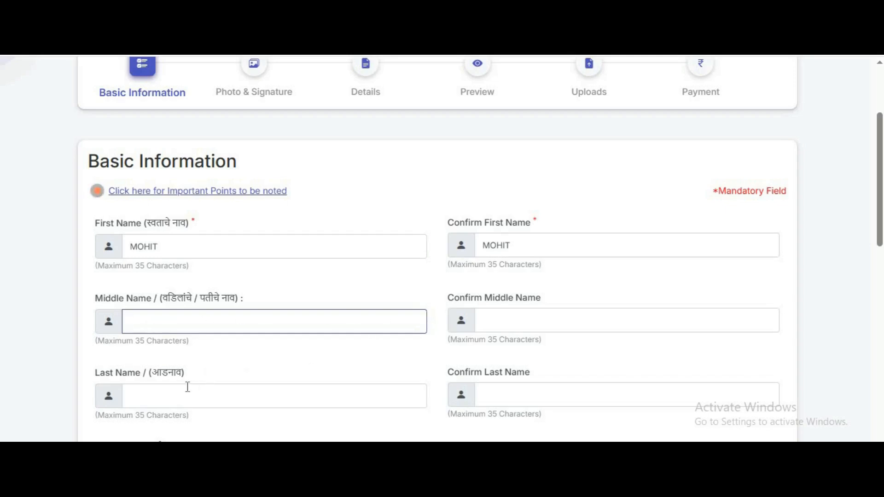
left_click(143, 396)
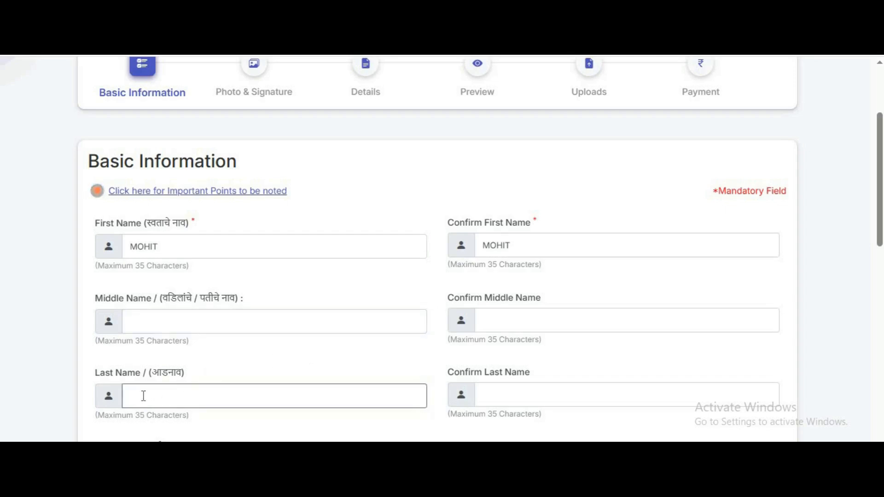
key("Tab")
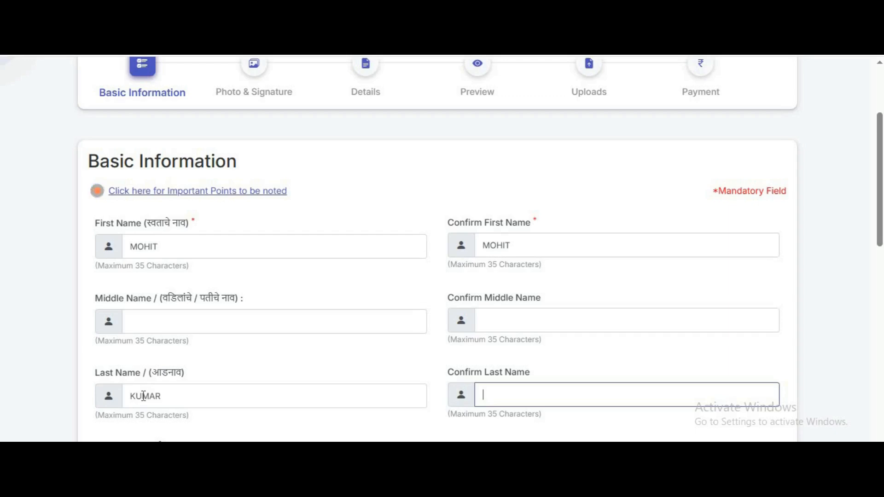
key("Tab")
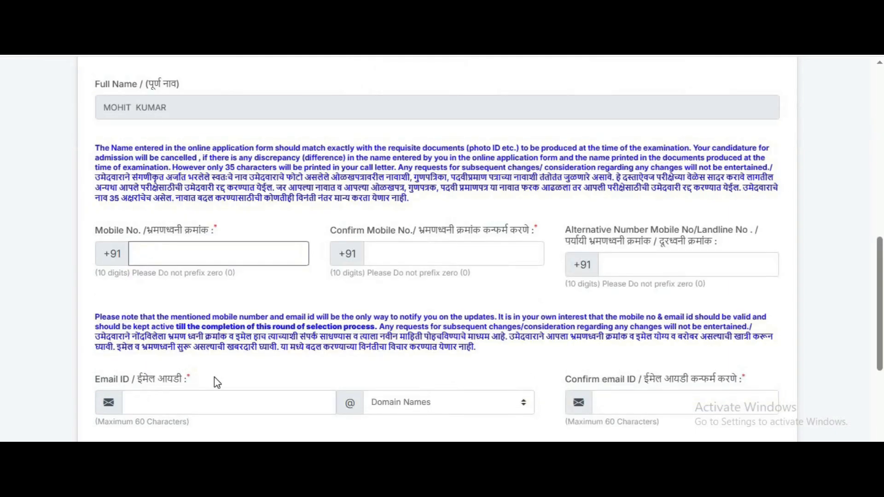
- Choose gmail.com as the e-mail domain in the contact details section
scroll(166, 223, "up", 4)
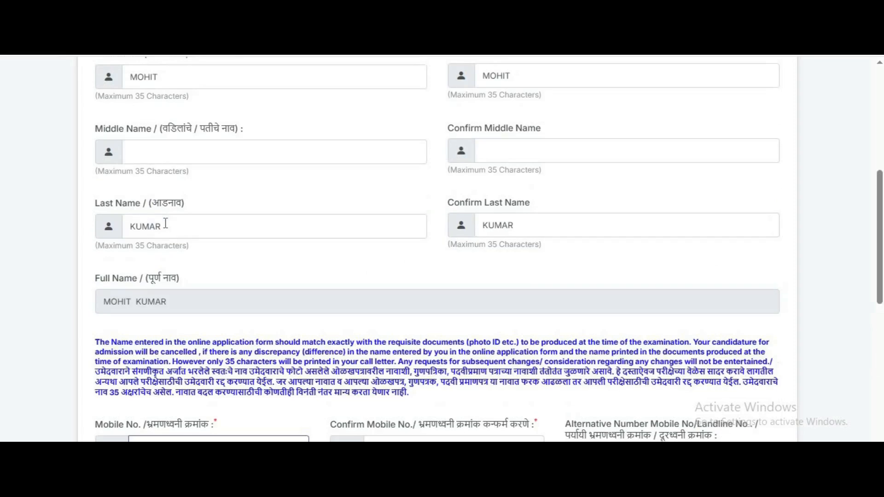
scroll(149, 279, "down", 1)
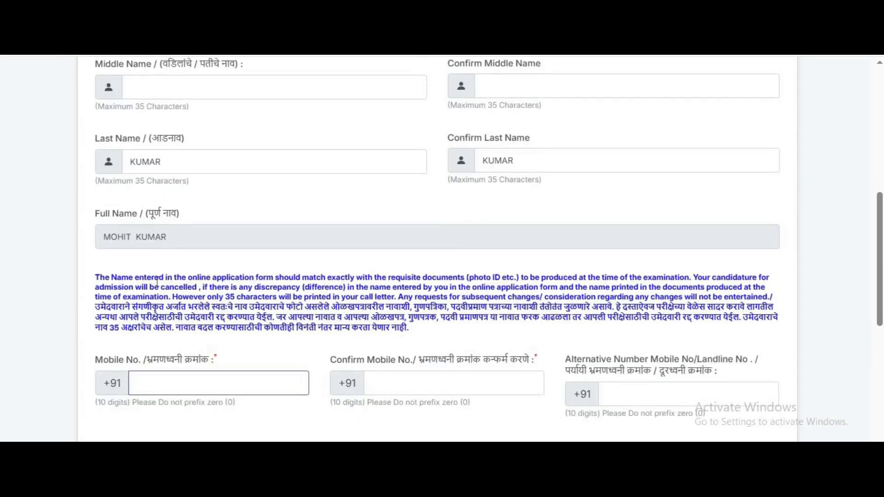
scroll(164, 289, "down", 1)
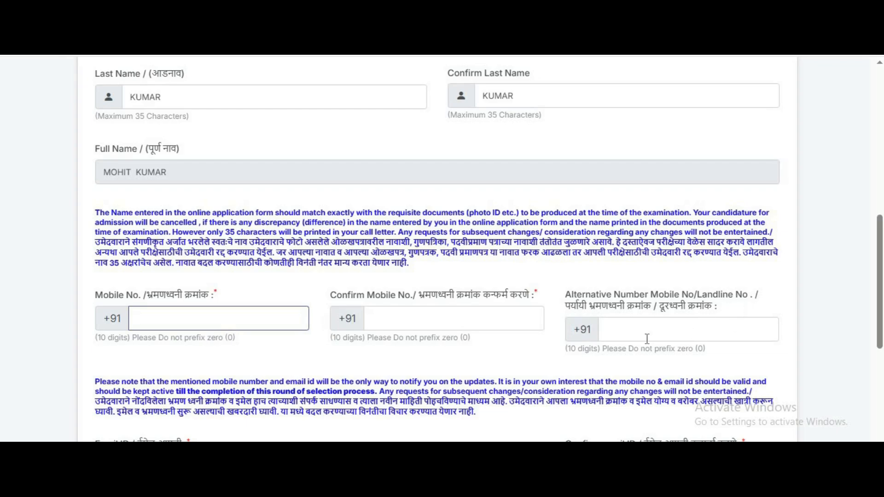
scroll(639, 343, "down", 3)
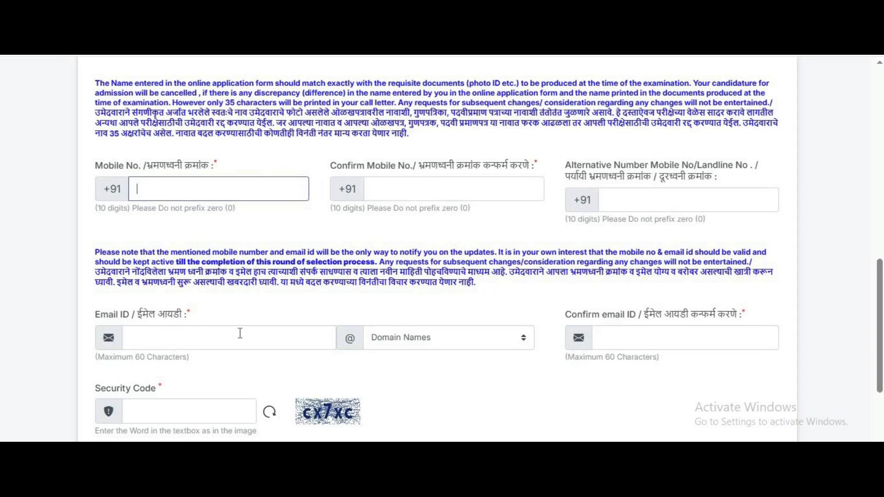
left_click(414, 347)
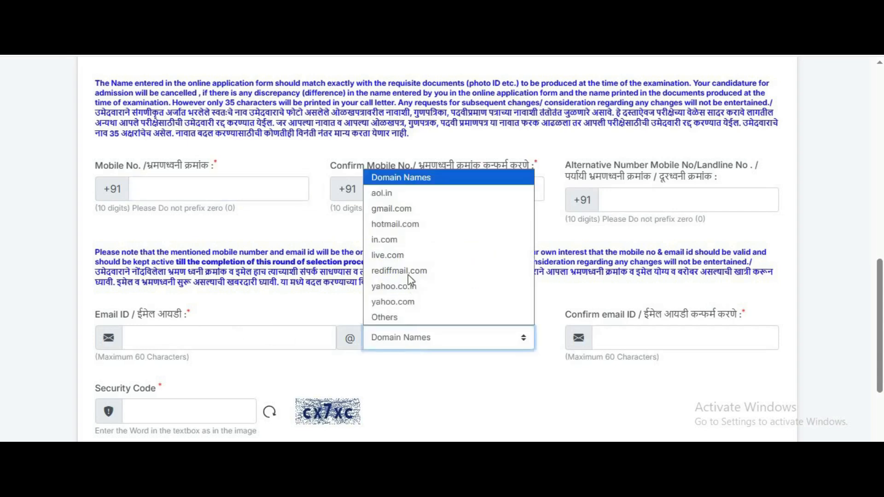
left_click(399, 207)
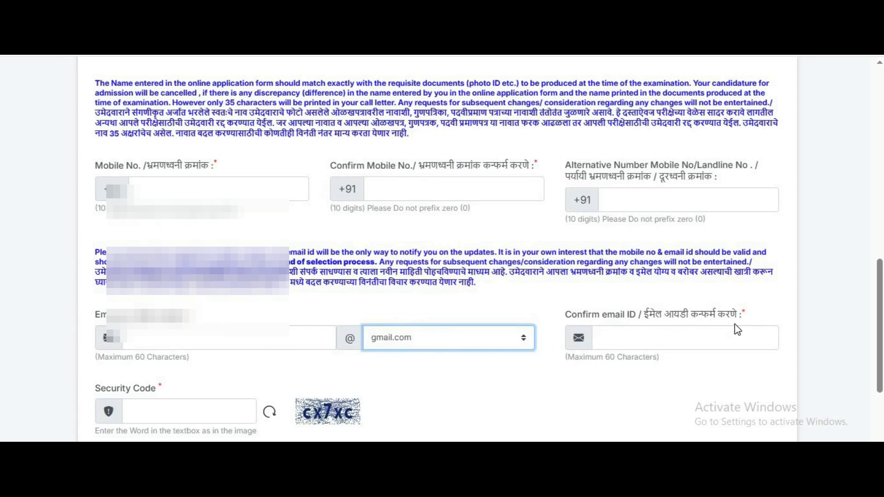
scroll(198, 420, "down", 1)
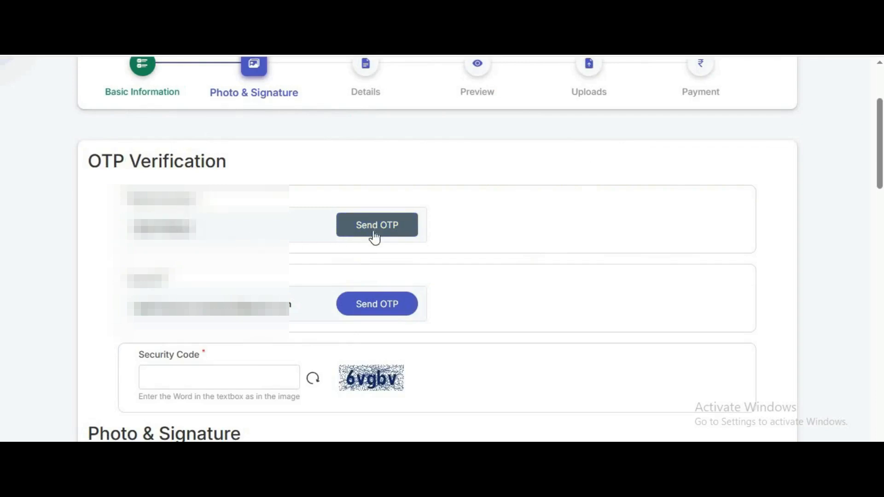
- Enter the security code, send the mobile OTP and verify the number with the received code
left_click(390, 310)
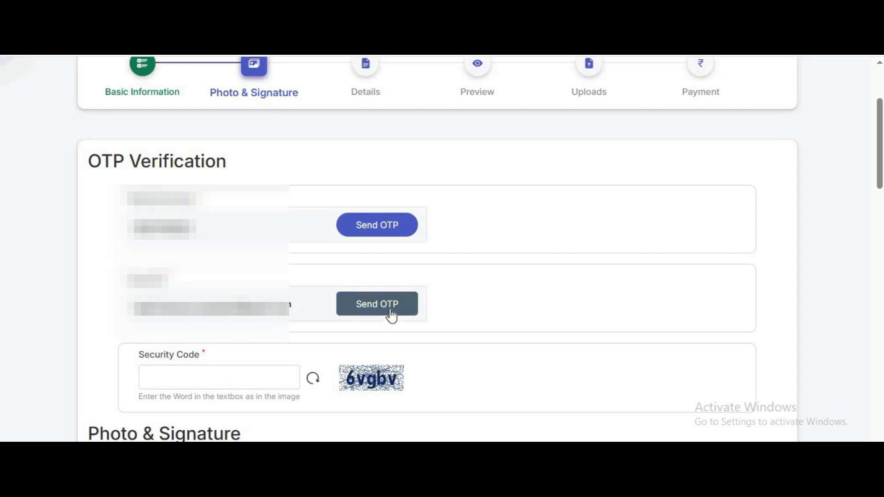
left_click(172, 383)
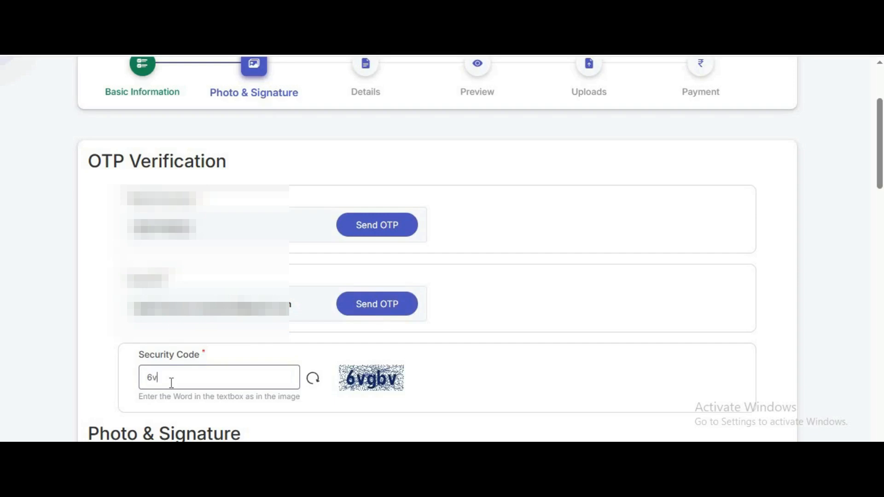
left_click(390, 232)
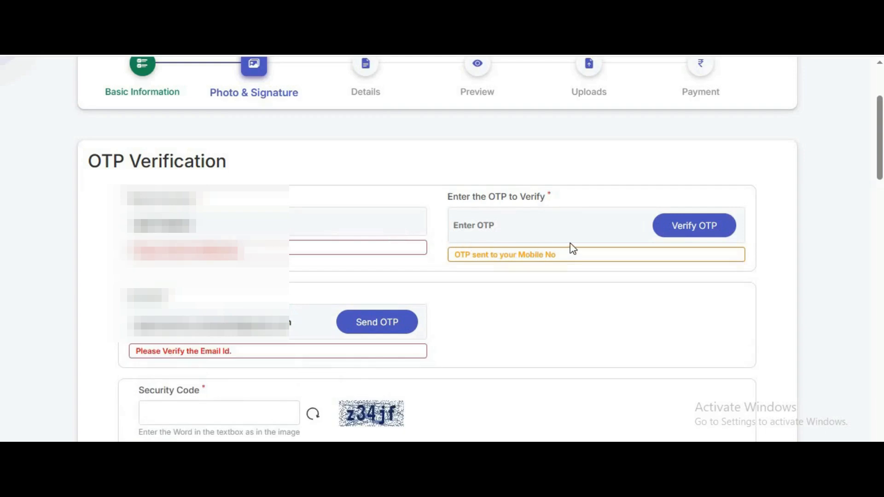
left_click(507, 227)
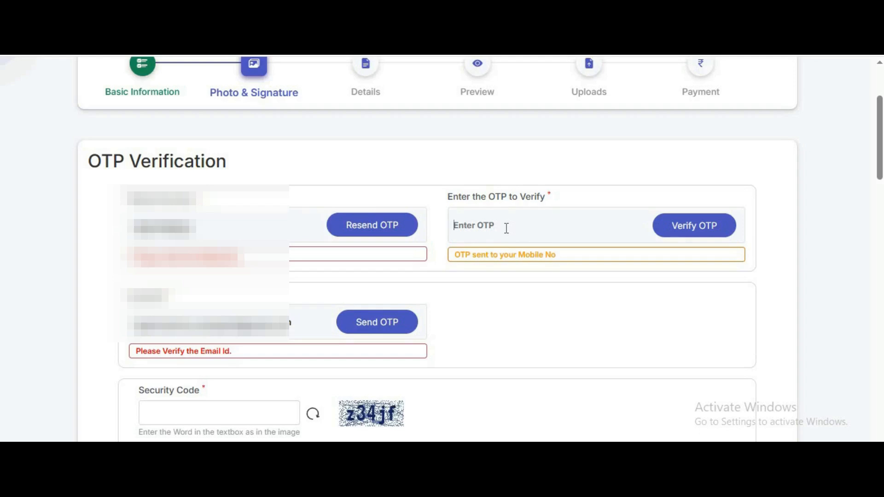
left_click(679, 237)
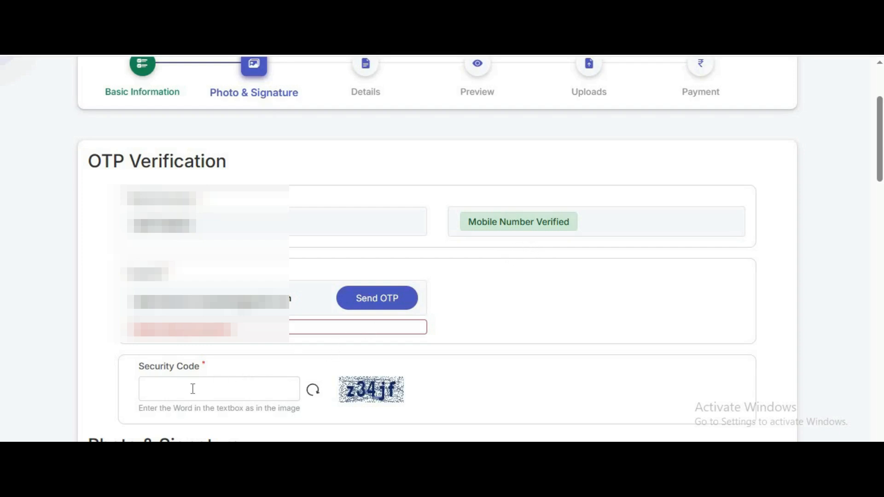
- Enter the new security code, send the e-mail OTP and verify it with the emailed code
left_click(171, 391)
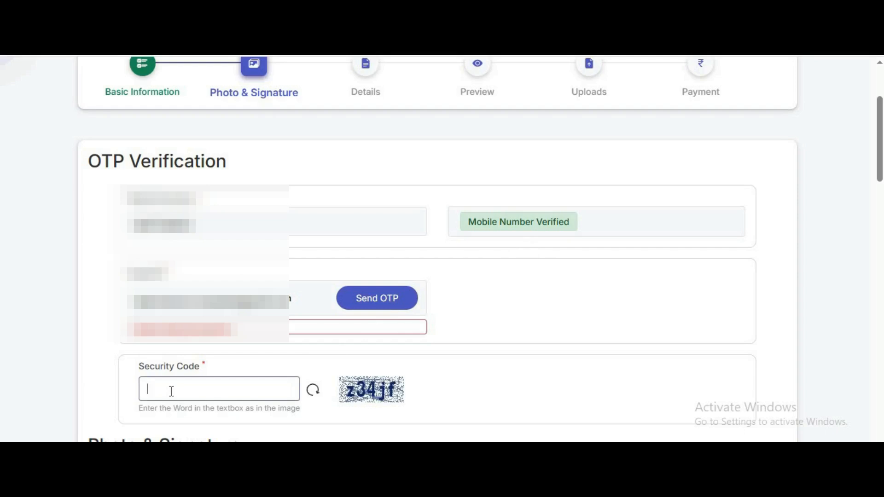
left_click(364, 306)
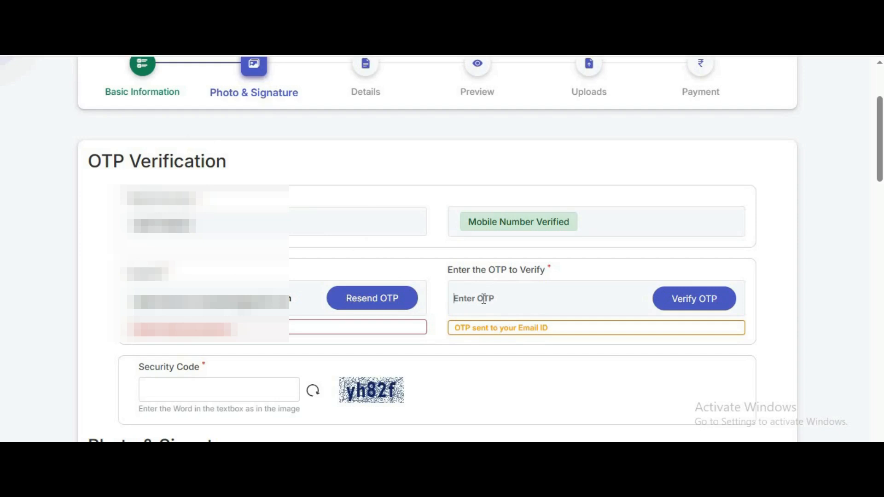
left_click(684, 302)
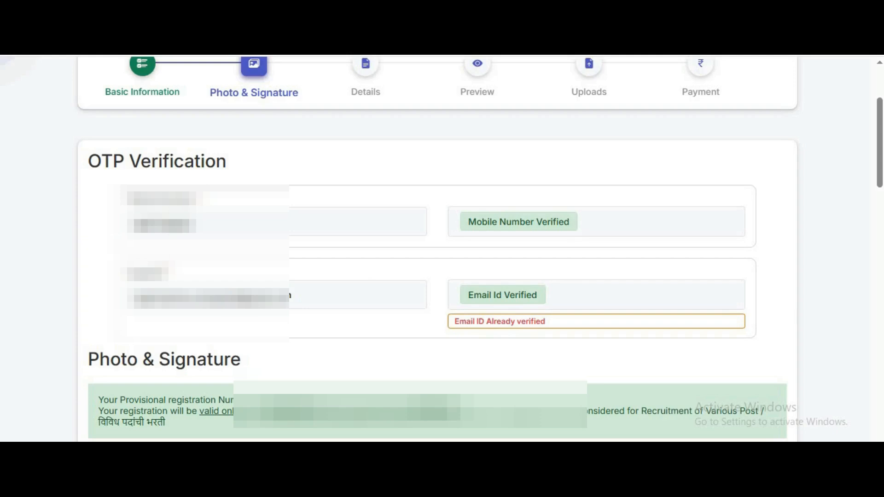
- Tick the photo declaration checkbox confirming the uploaded photo is valid
scroll(438, 249, "down", 8)
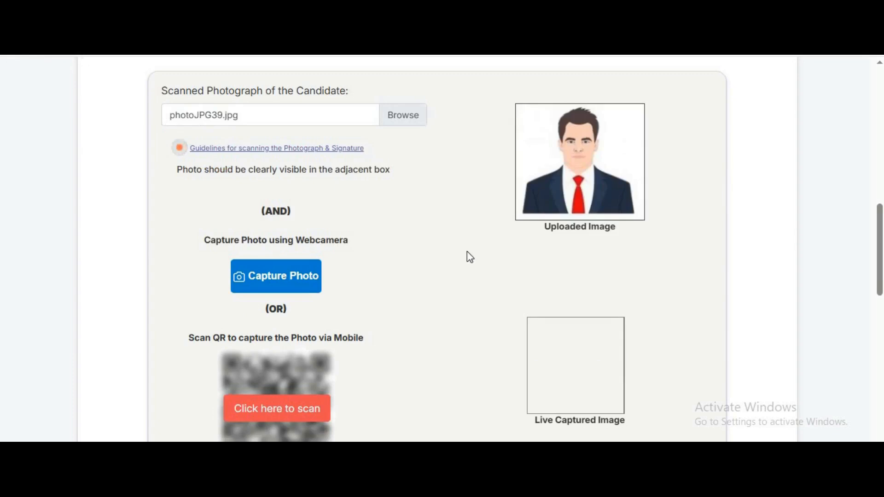
scroll(470, 257, "down", 3)
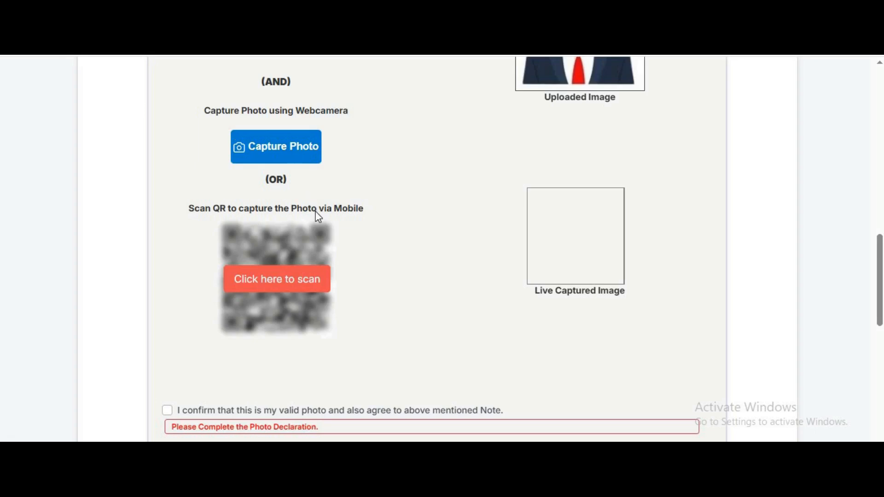
scroll(323, 214, "down", 3)
scroll(317, 217, "down", 2)
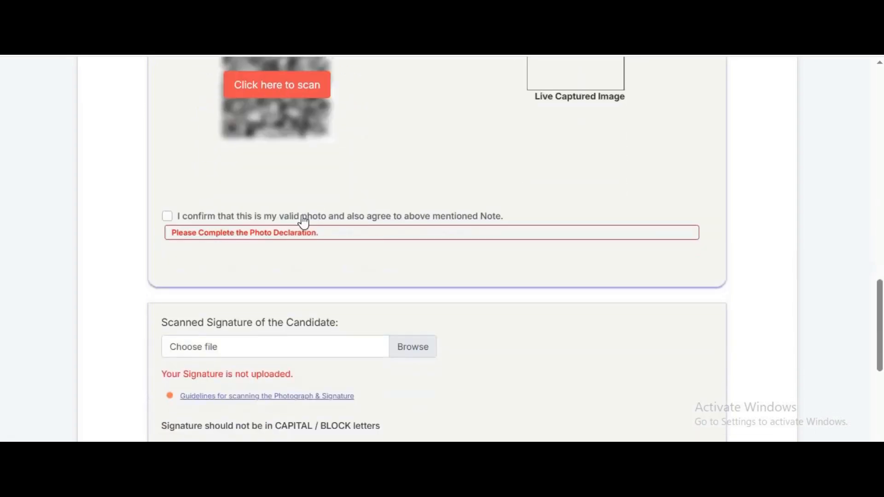
left_click(166, 218)
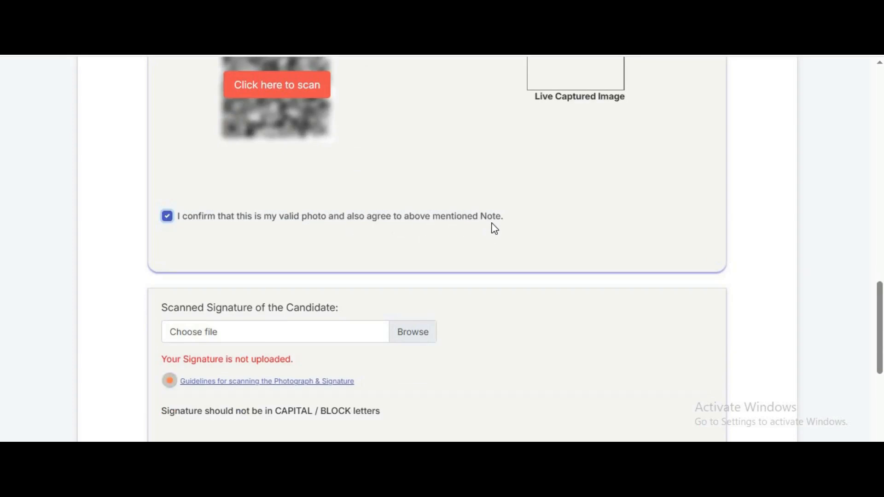
scroll(199, 228, "down", 3)
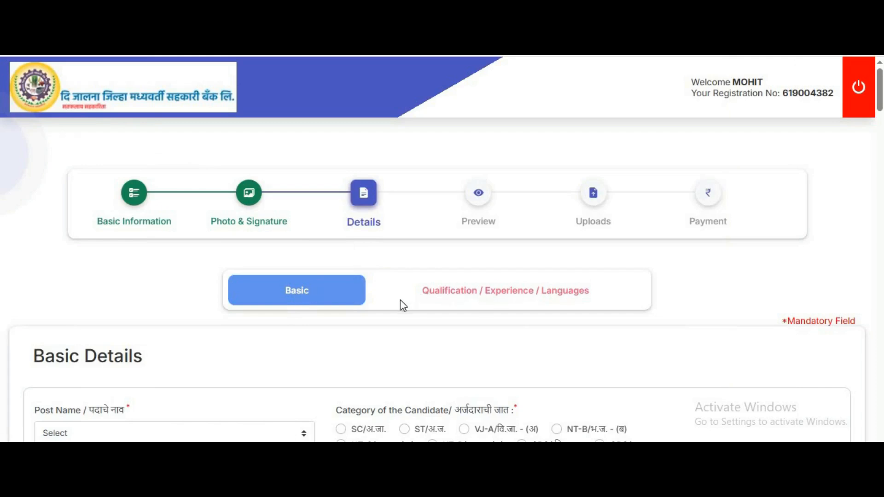
- Select Clerk as post, Open for both category questions, and No for 40% benchmark disability
scroll(193, 369, "down", 6)
scroll(212, 223, "up", 2)
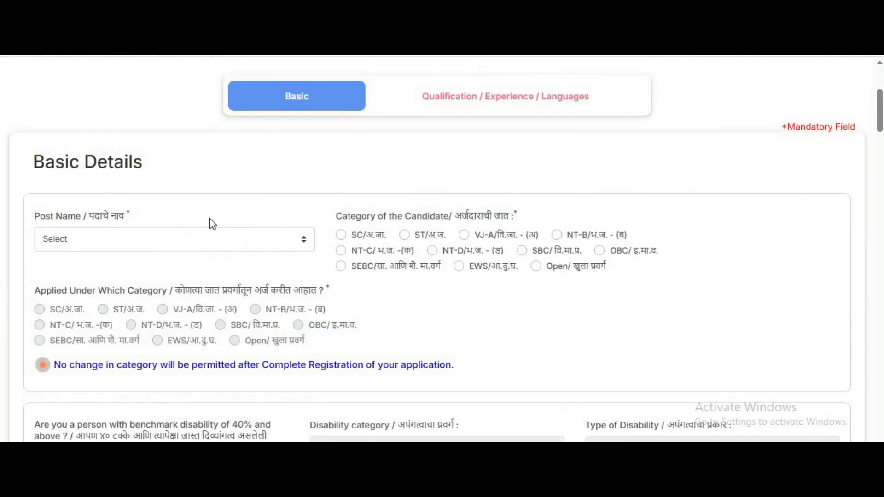
left_click(295, 244)
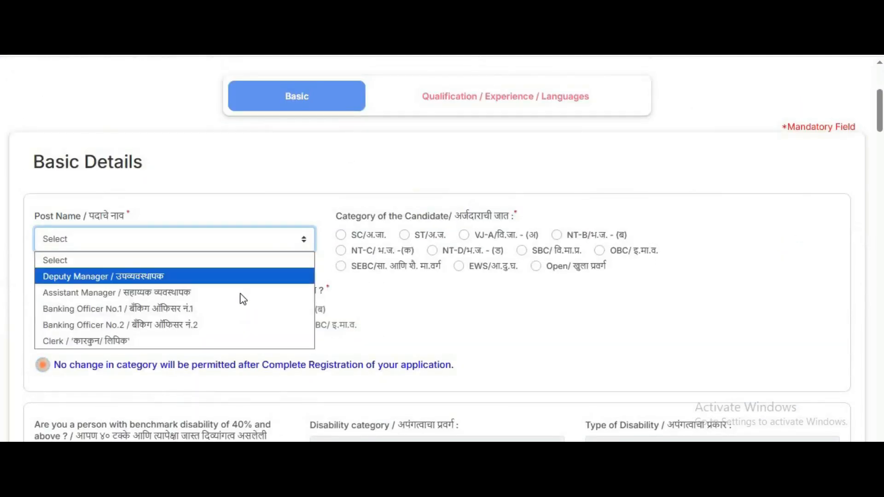
left_click(169, 343)
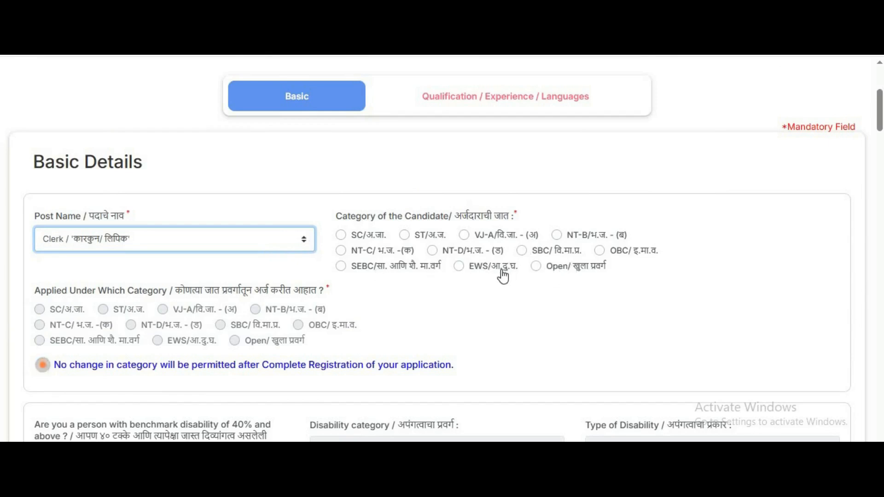
left_click(538, 269)
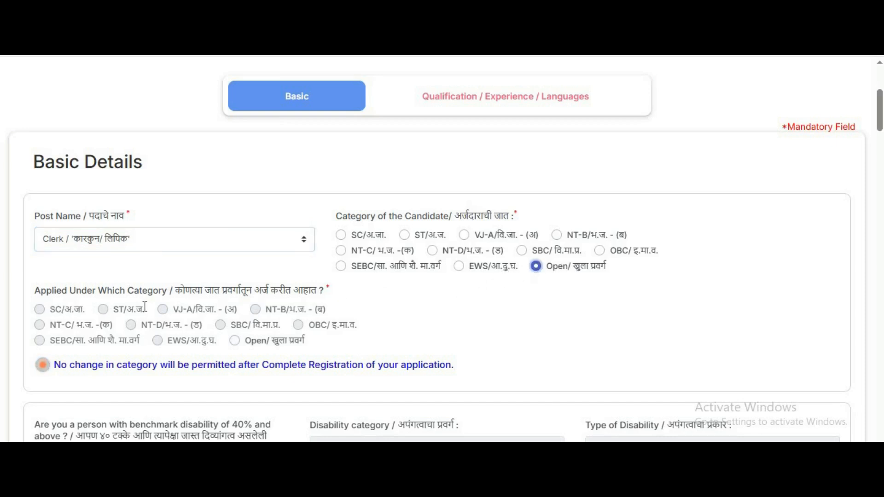
left_click(234, 340)
scroll(313, 353, "down", 4)
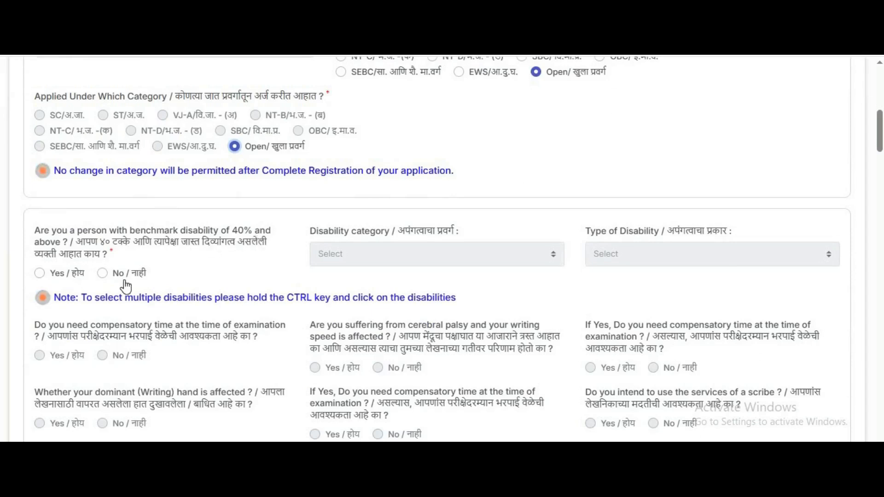
left_click(103, 273)
- Mark No for the RPwD difficulty-in-writing question
scroll(177, 409, "down", 5)
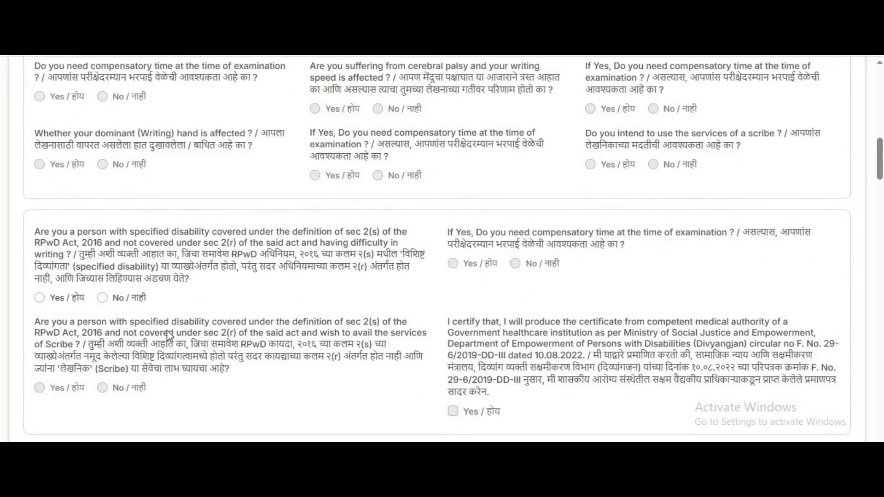
scroll(160, 320, "down", 1)
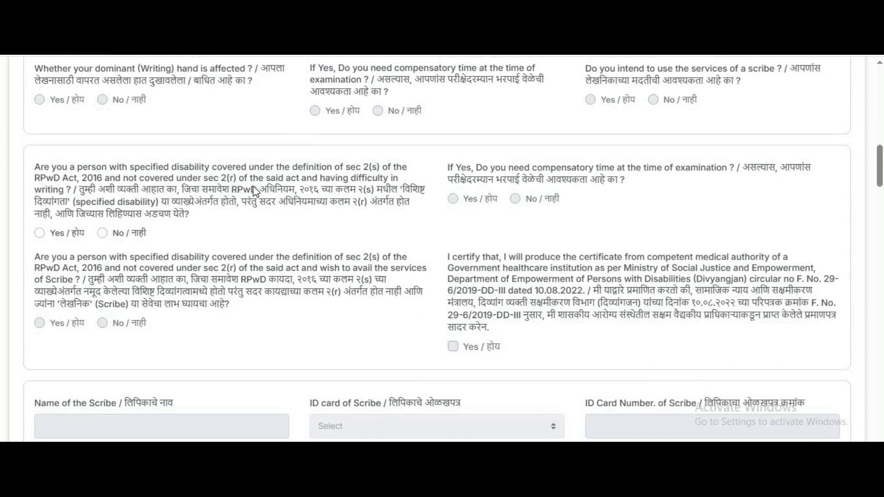
left_click(102, 234)
scroll(387, 333, "down", 3)
scroll(315, 320, "down", 1)
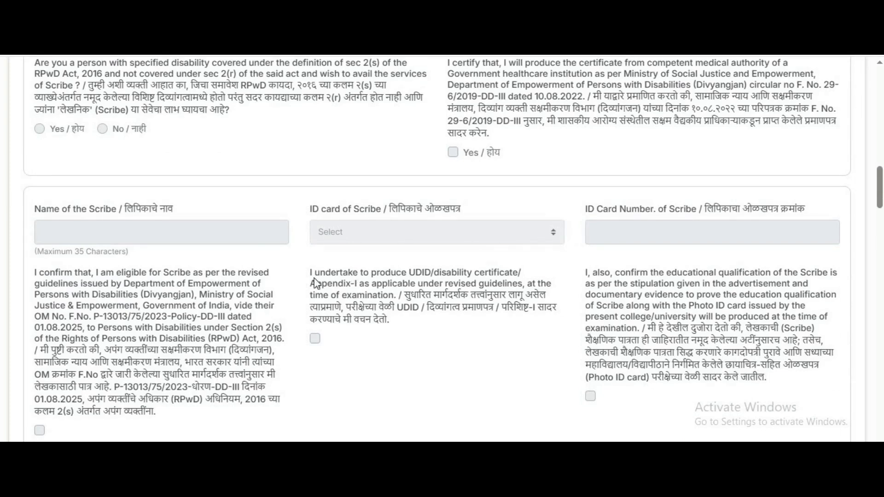
scroll(272, 282, "down", 5)
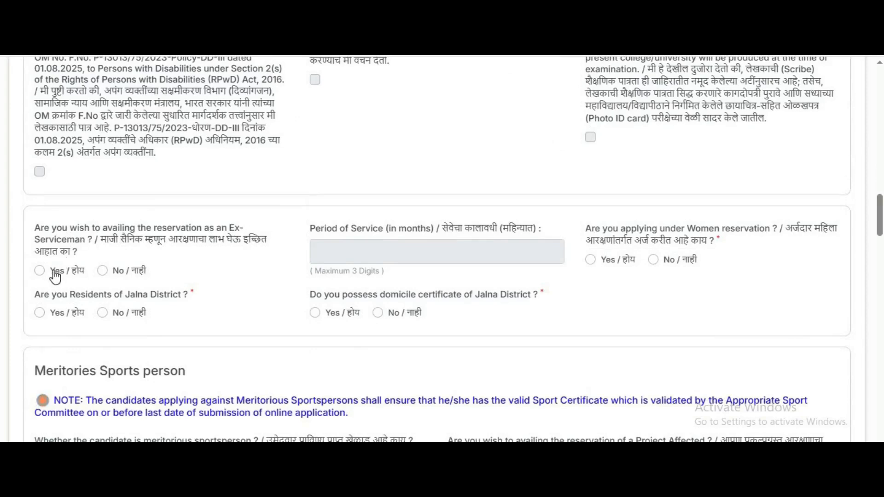
- Answer No to Ex-Serviceman, Women reservation, Jalna domicile certificate and Jalna residency questions
left_click(109, 275)
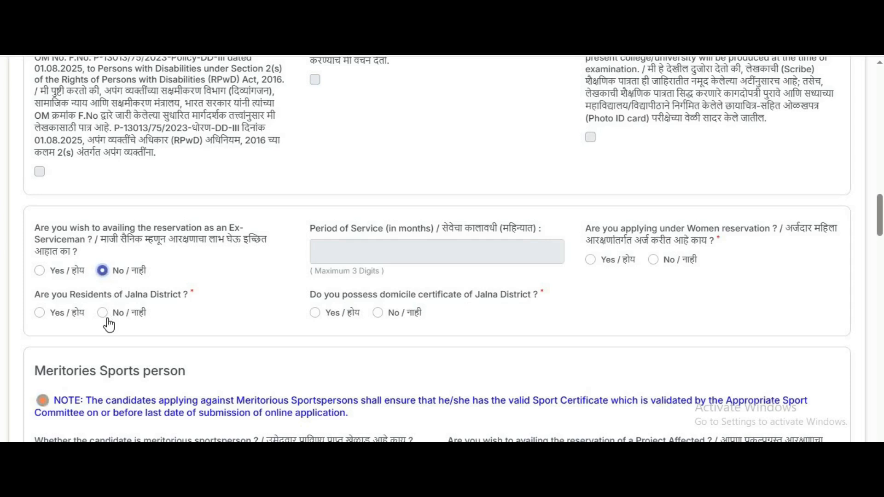
left_click(40, 313)
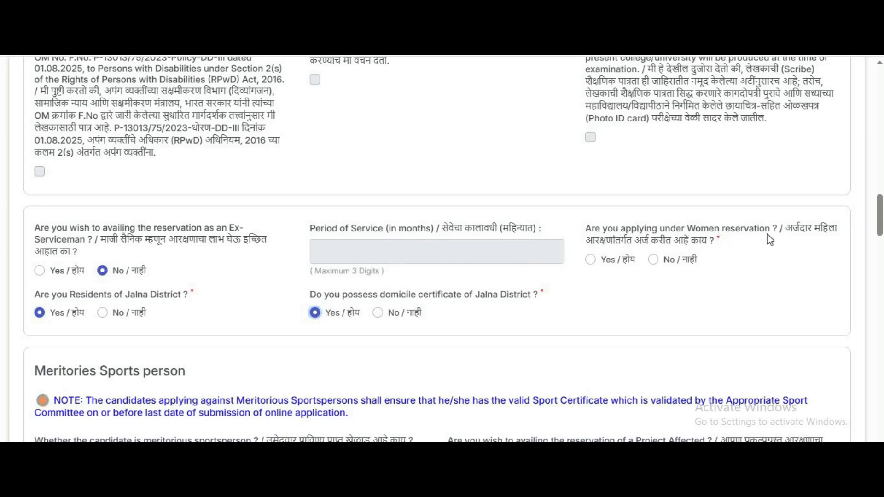
left_click(654, 262)
left_click(378, 314)
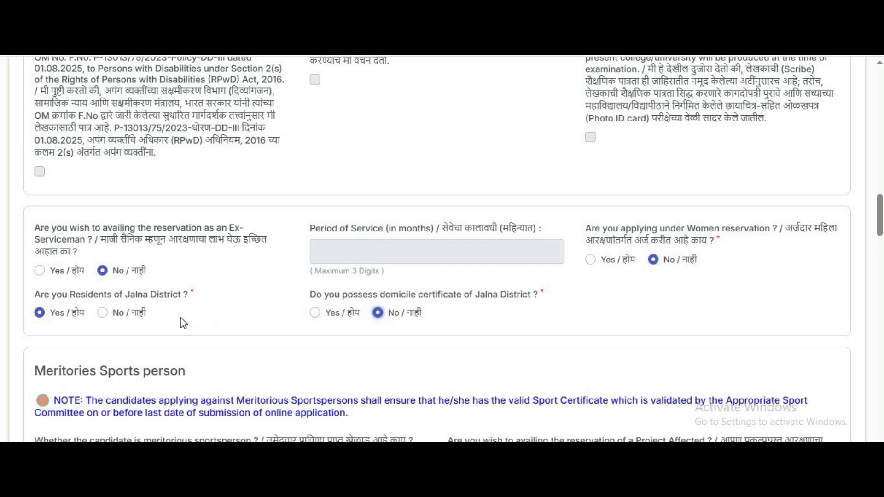
left_click(103, 314)
scroll(169, 336, "down", 4)
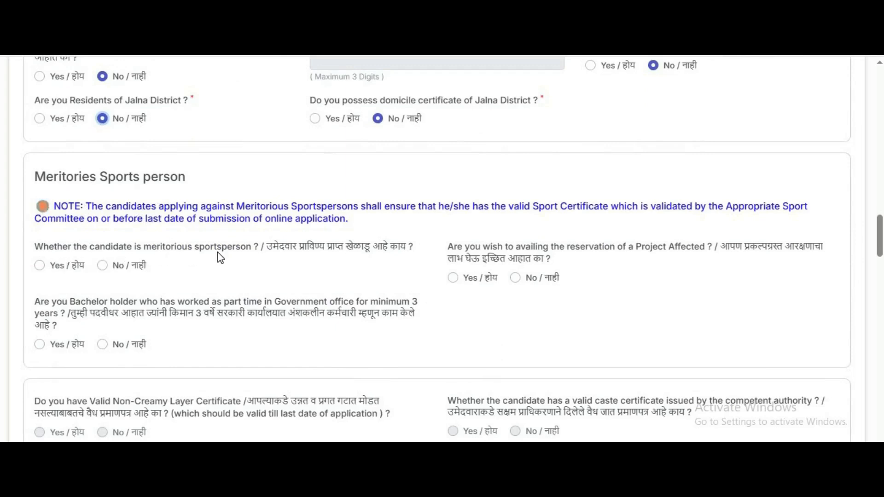
- Answer No to the sportsperson, Project Affected and part-time government work questions
left_click(102, 266)
left_click(515, 279)
left_click(104, 348)
scroll(109, 350, "down", 3)
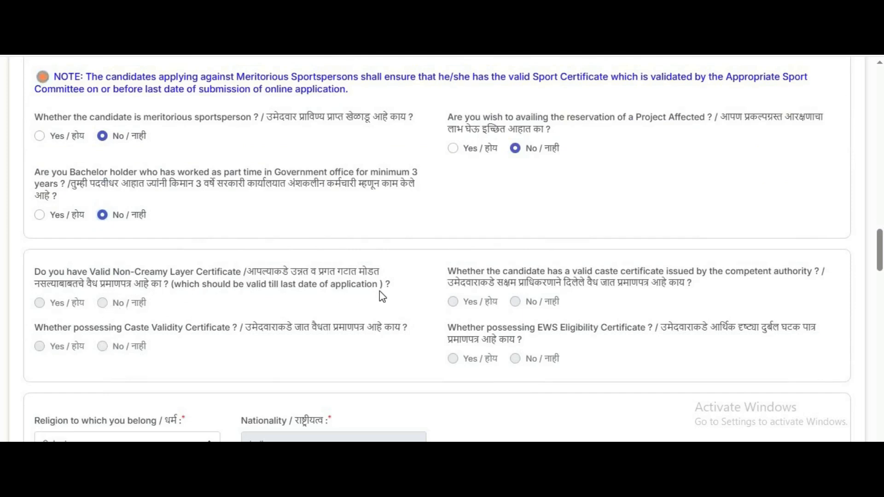
- Set religion to Hindu and decline consent to Aadhaar verification
scroll(465, 304, "down", 4)
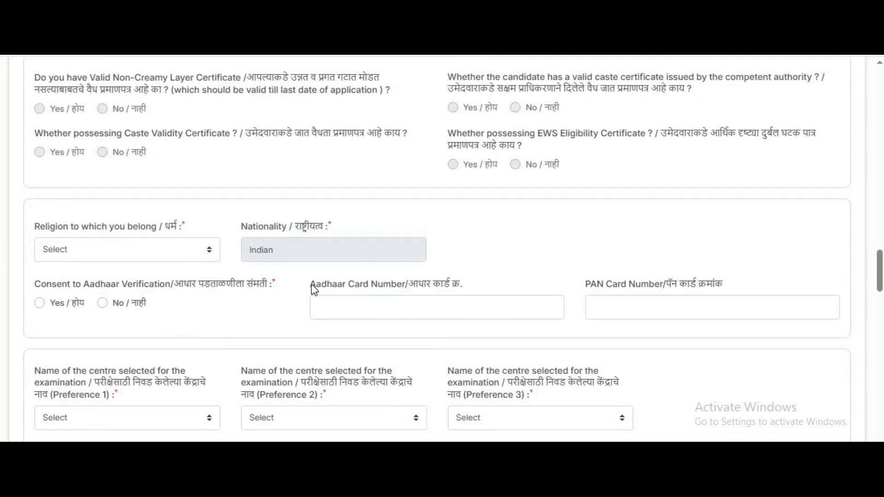
left_click(198, 255)
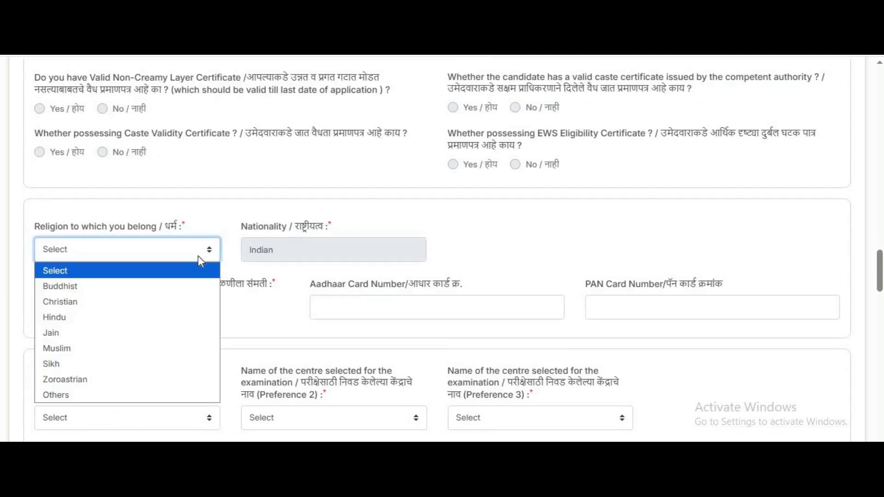
left_click(147, 318)
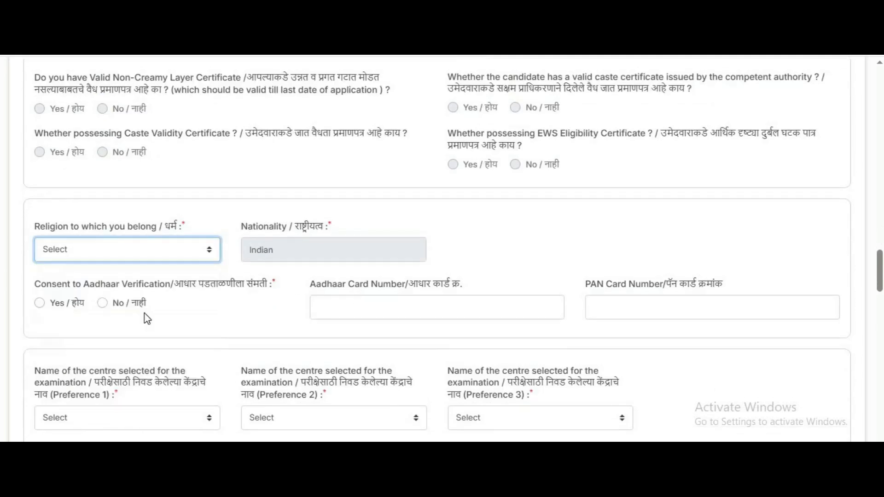
left_click(288, 248)
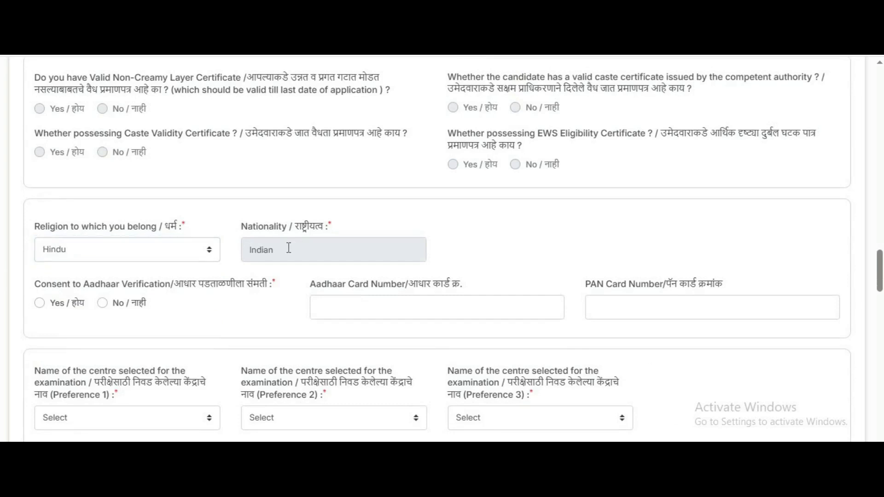
left_click(102, 304)
- Choose NAGPUR, PUNE and MUMBAI/THANE/NAVI MUMBAI/MMR as the three exam centre preferences
scroll(190, 306, "down", 2)
scroll(191, 307, "down", 2)
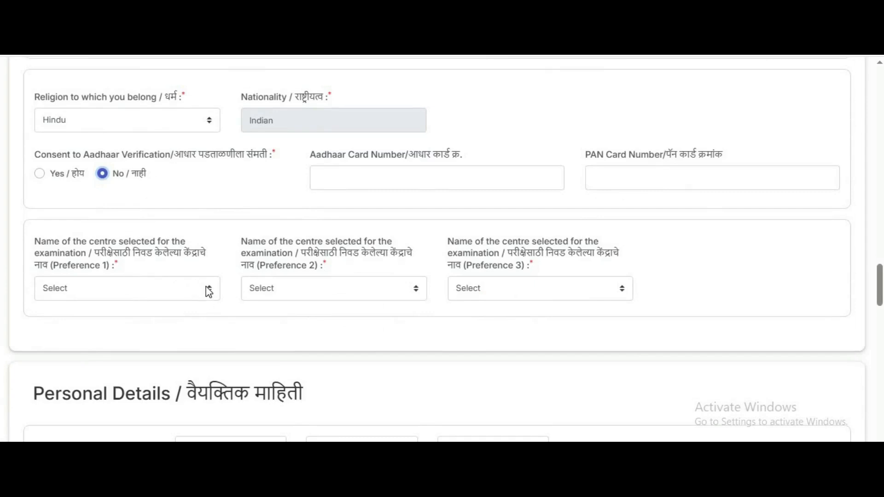
left_click(209, 291)
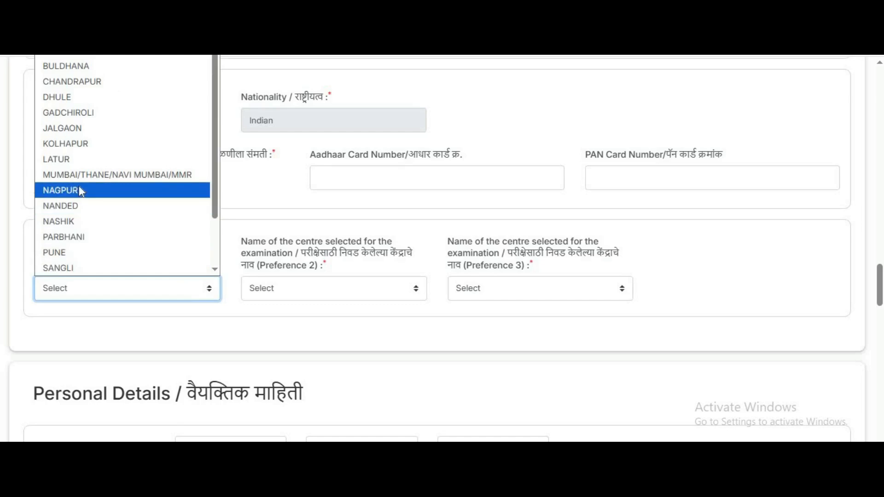
left_click(81, 190)
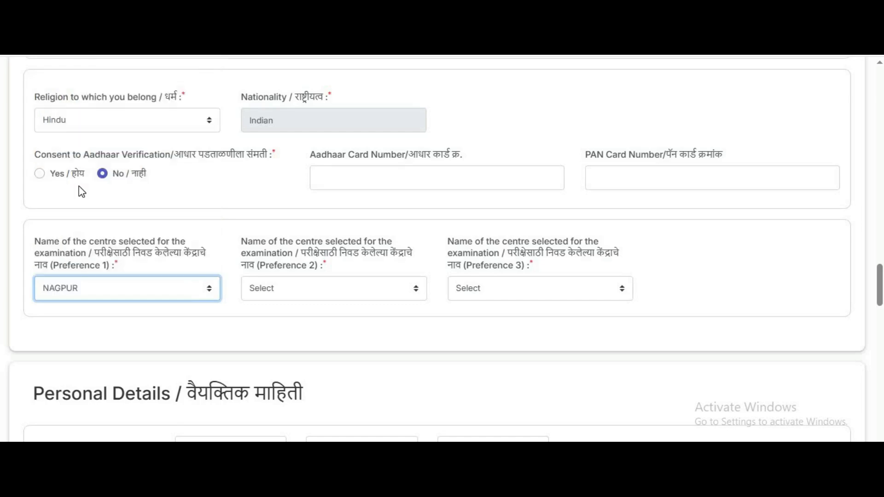
left_click(284, 289)
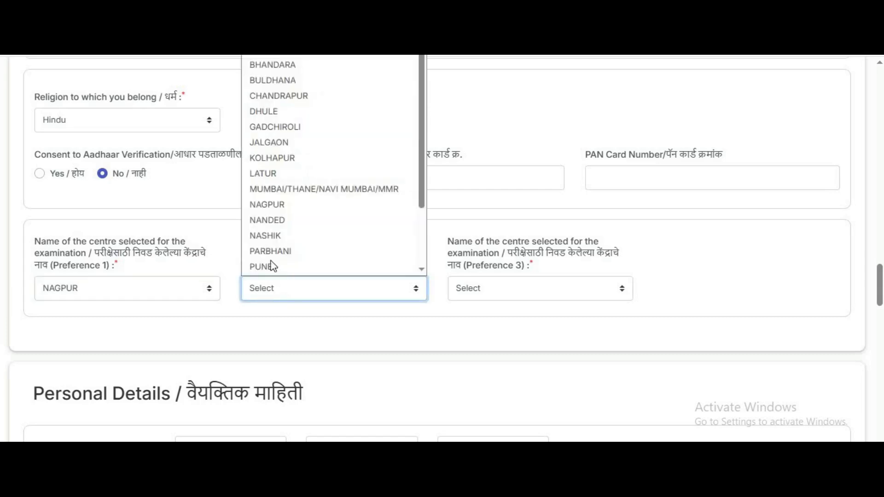
left_click(267, 253)
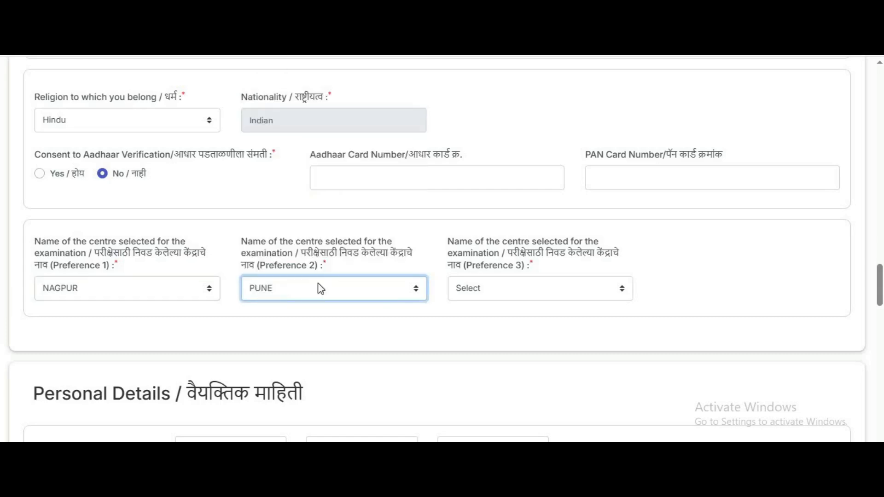
left_click(508, 290)
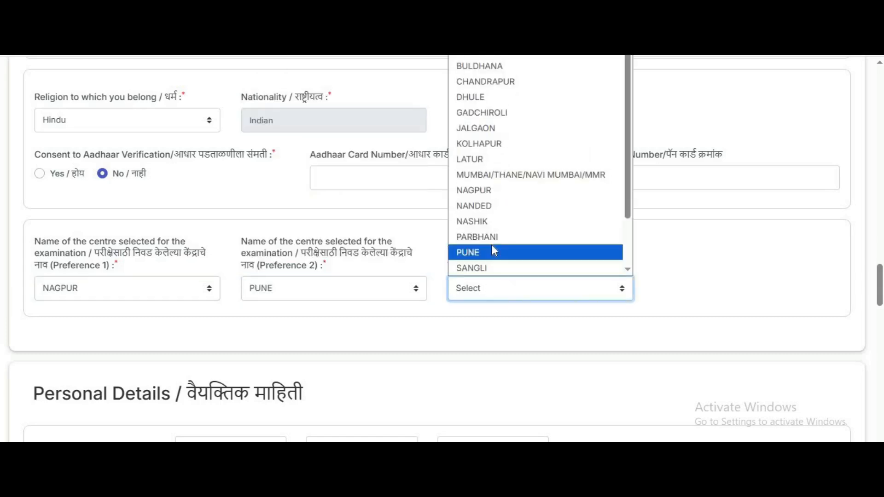
left_click(478, 175)
scroll(332, 321, "down", 4)
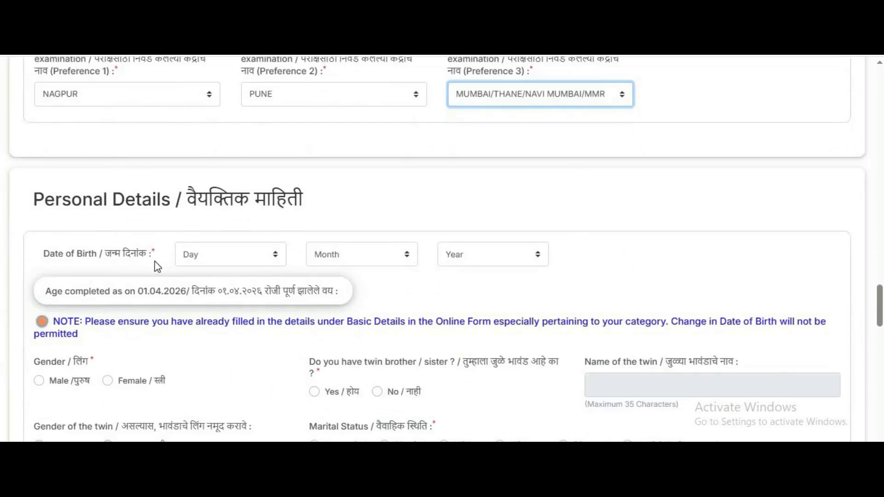
left_click(234, 253)
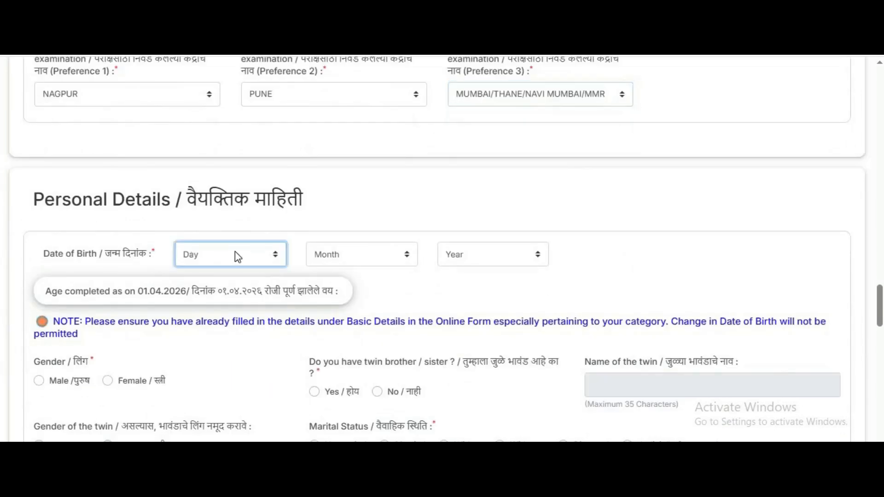
scroll(221, 92, "up", 1)
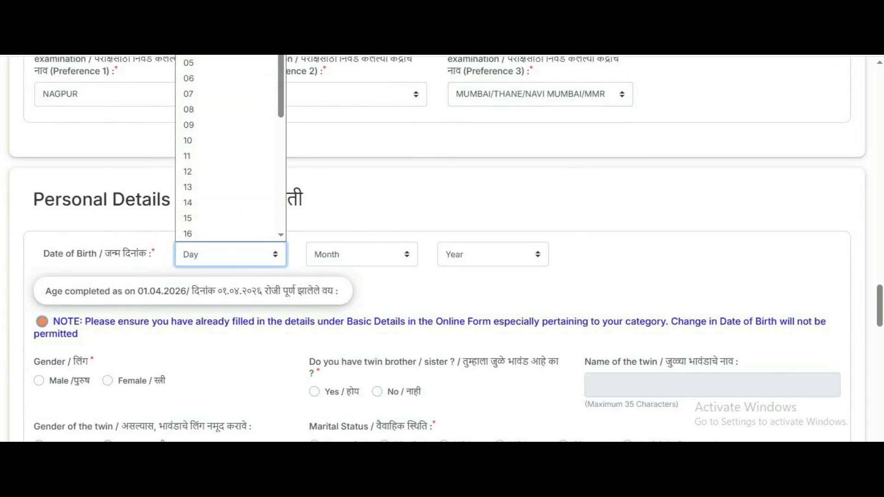
left_click(221, 65)
left_click(355, 255)
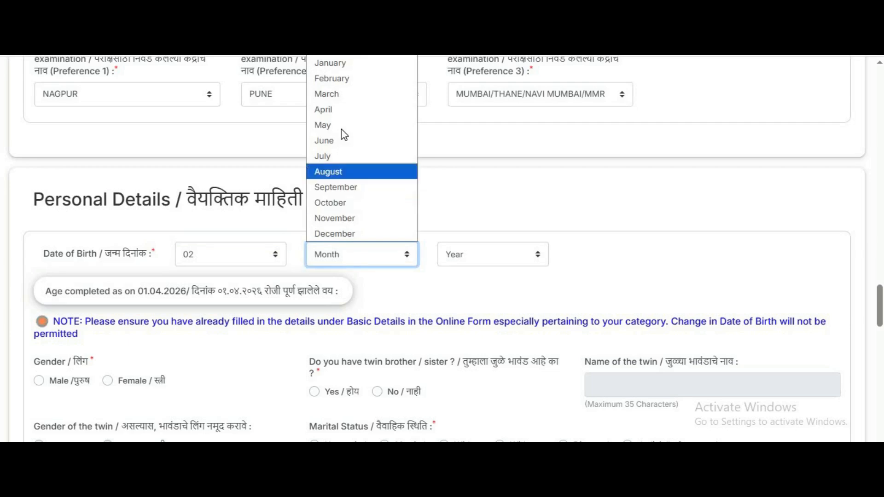
left_click(335, 156)
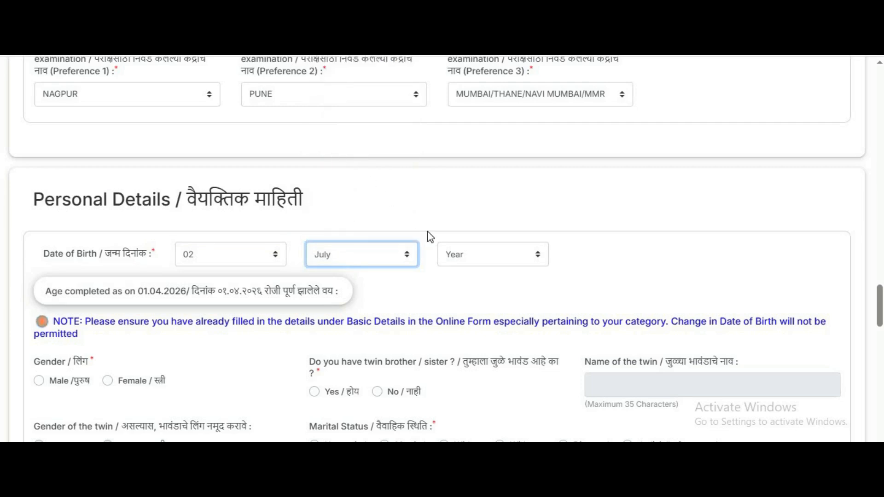
left_click(455, 254)
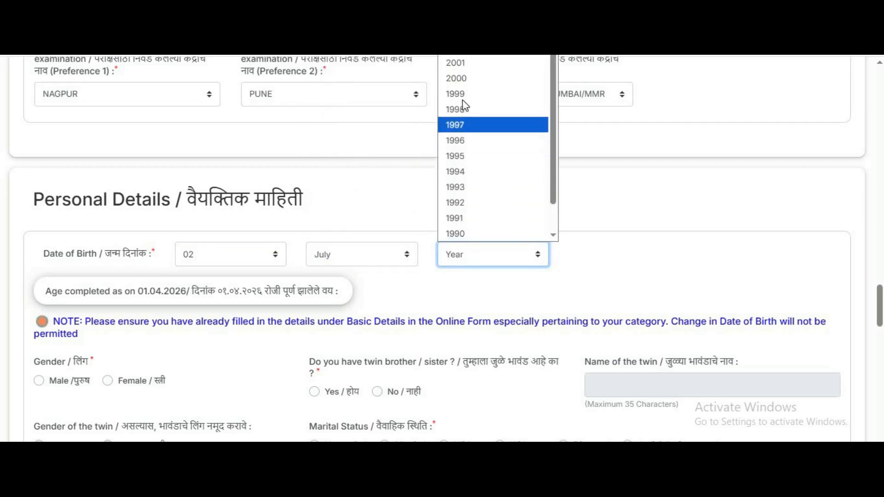
left_click(459, 81)
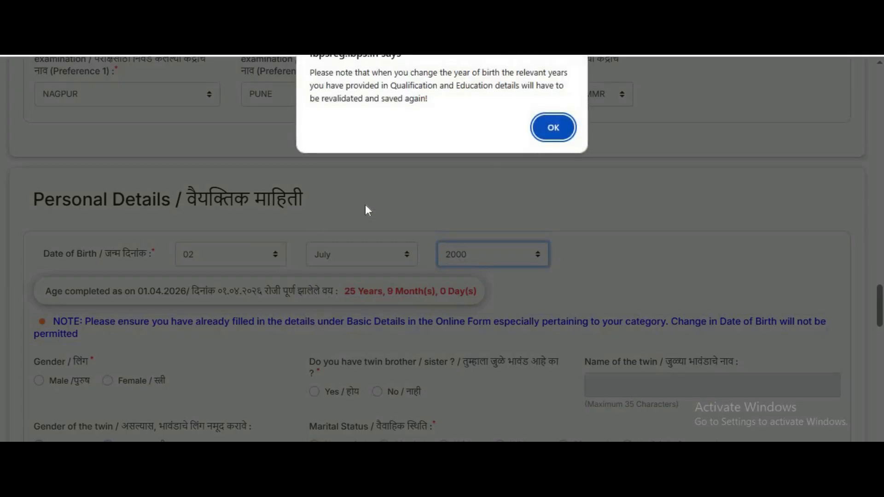
left_click(550, 129)
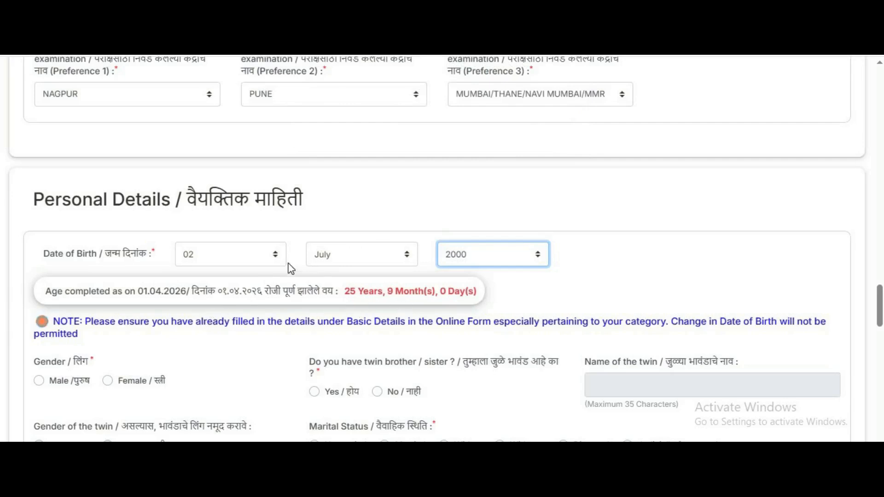
- Set gender to Male and answer No to having a twin
scroll(224, 322, "down", 1)
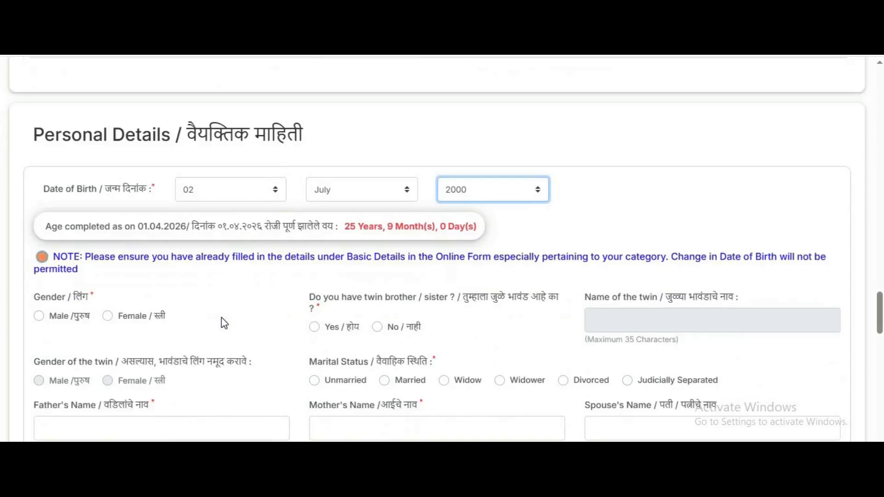
scroll(223, 322, "down", 1)
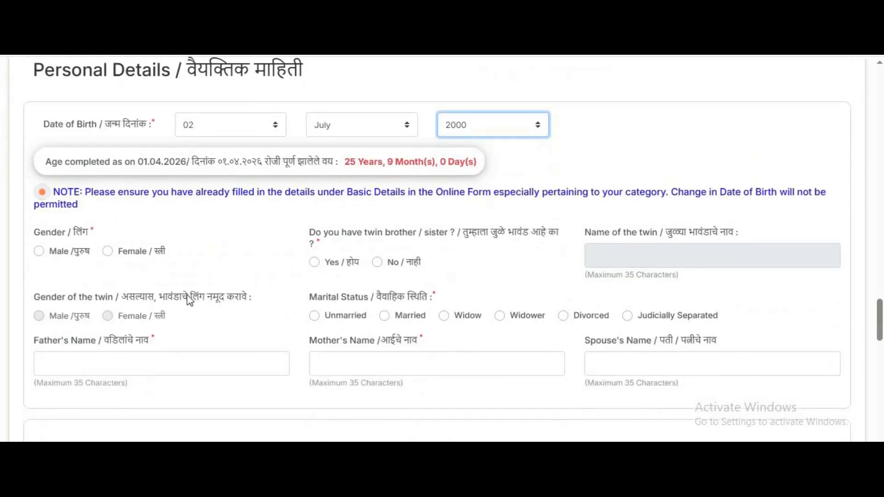
left_click(39, 251)
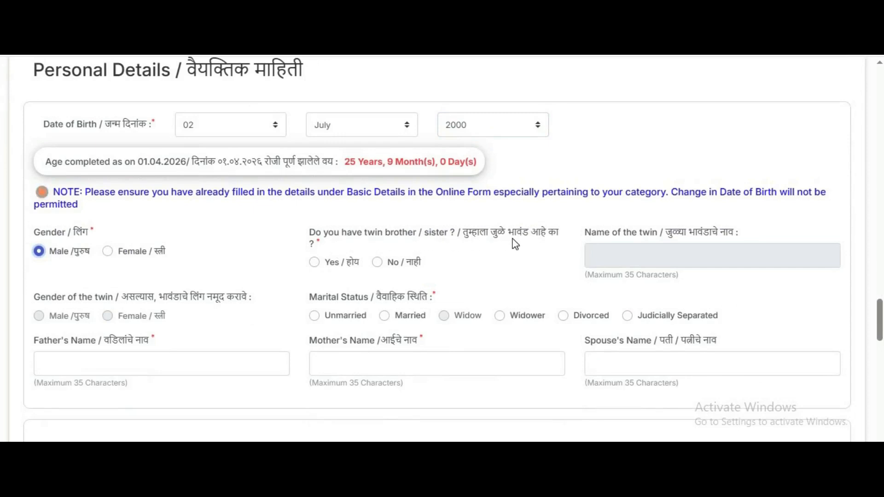
left_click(377, 262)
- Mark marital status as Unmarried and enter the father's and mother's names
left_click(318, 322)
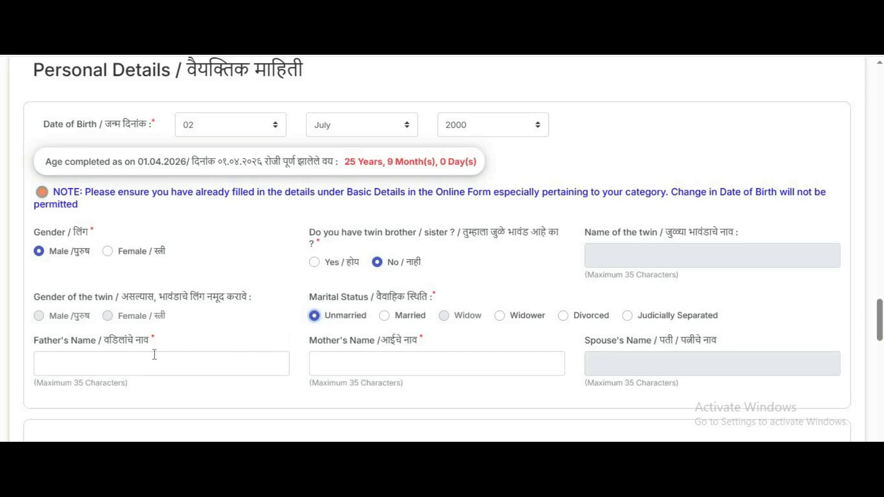
left_click(84, 364)
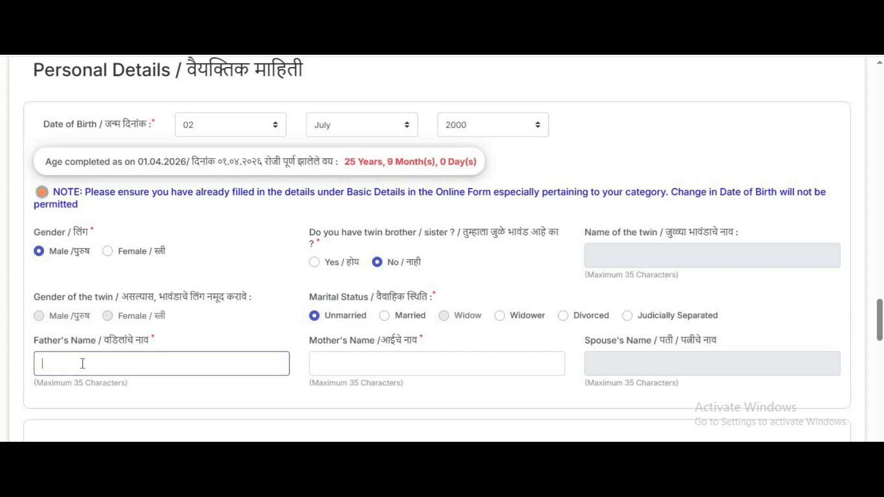
type("KISHORE")
key("Tab")
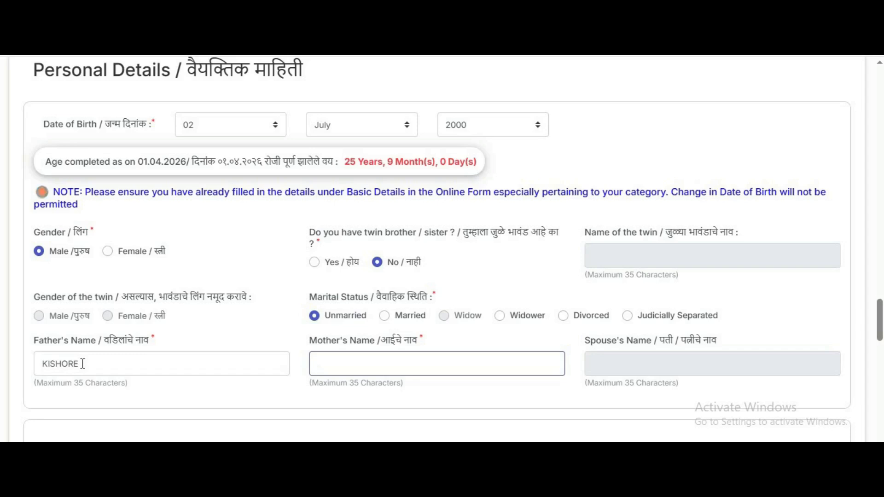
type("GEETA")
scroll(152, 366, "down", 4)
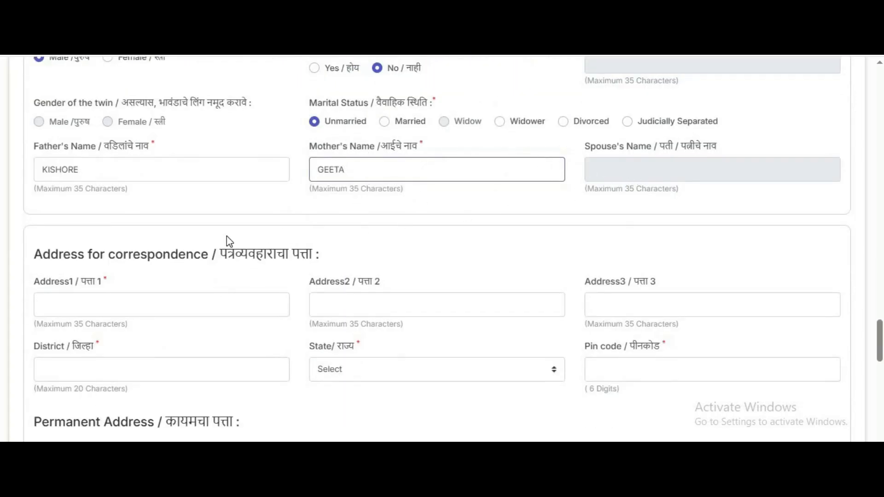
- Enter the three correspondence address lines
scroll(134, 251, "down", 3)
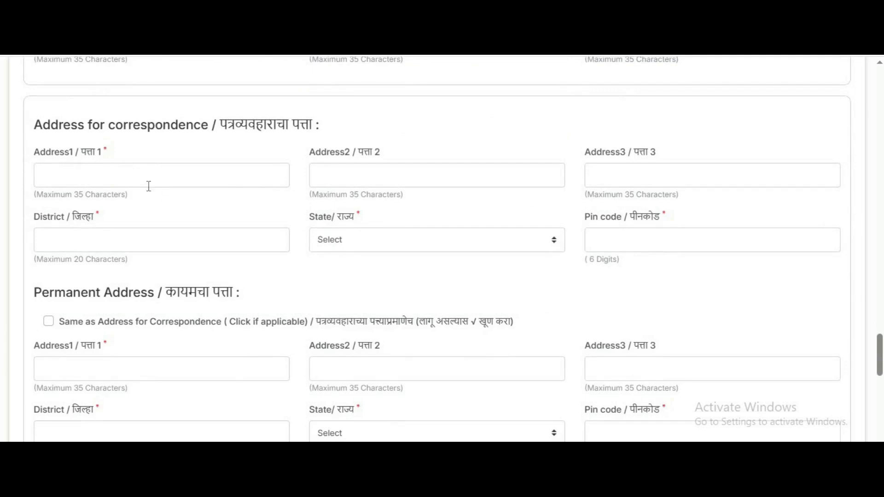
left_click(53, 171)
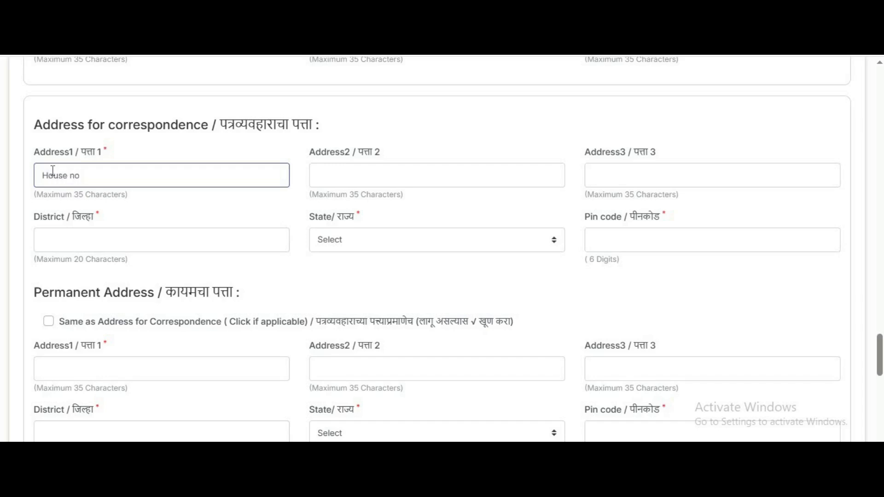
key("Tab")
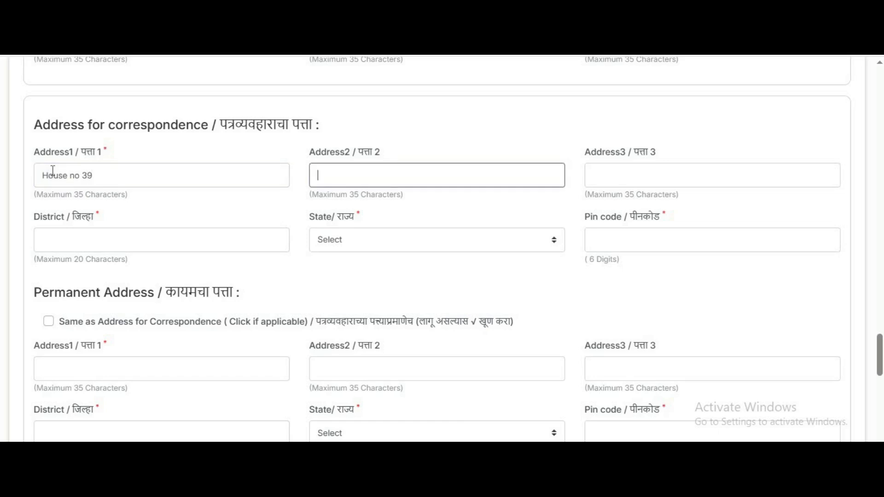
key("Tab")
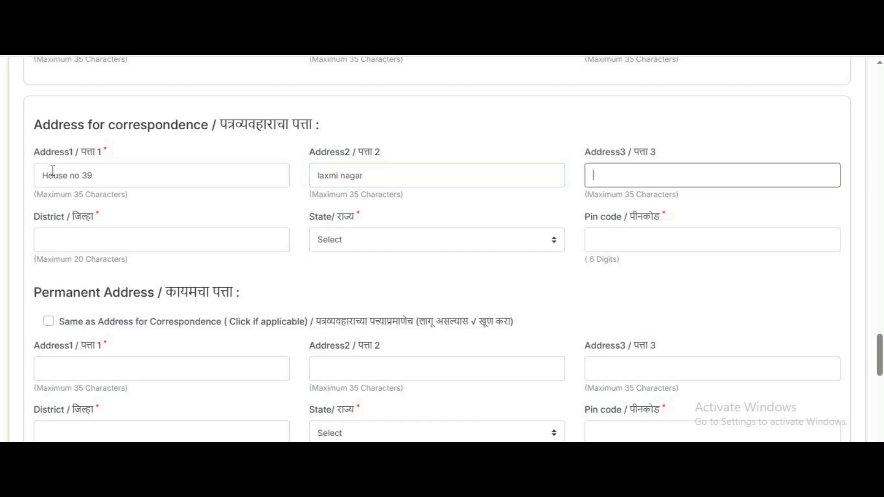
- Fill in the district, state and PIN code, and copy the address as the permanent address
key("Tab")
type("gw")
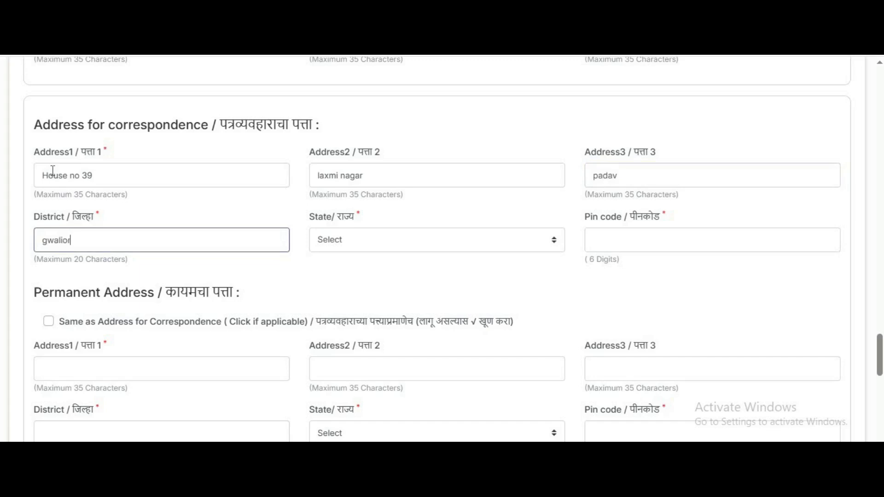
key("Tab")
key("m")
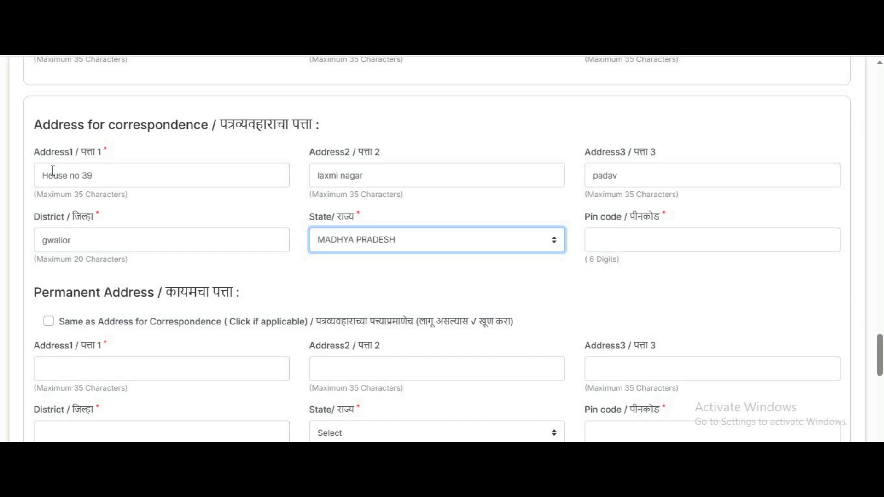
key("Tab")
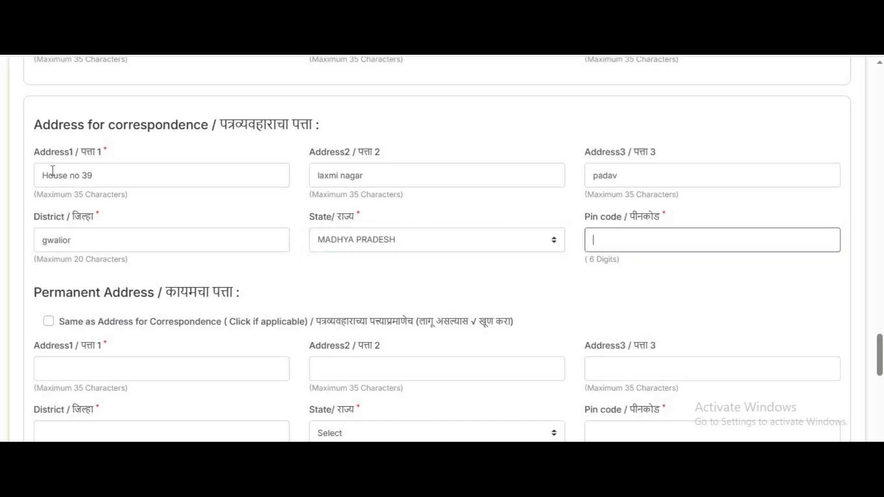
key("Tab")
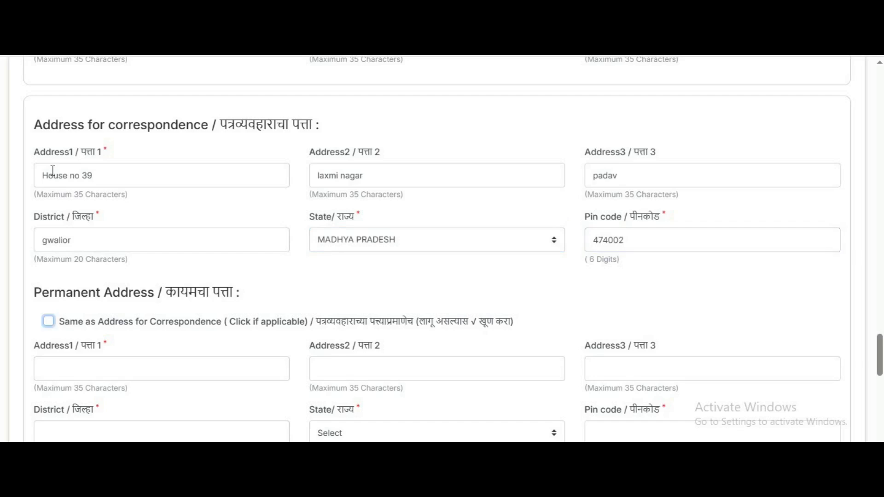
left_click(48, 321)
scroll(133, 327, "down", 4)
- Choose Correspondence Address for GST invoicing
scroll(140, 331, "down", 3)
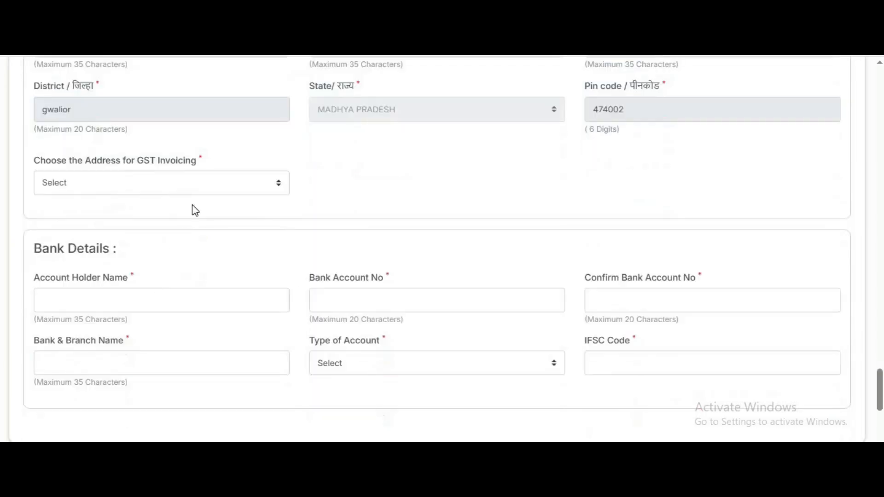
left_click(255, 191)
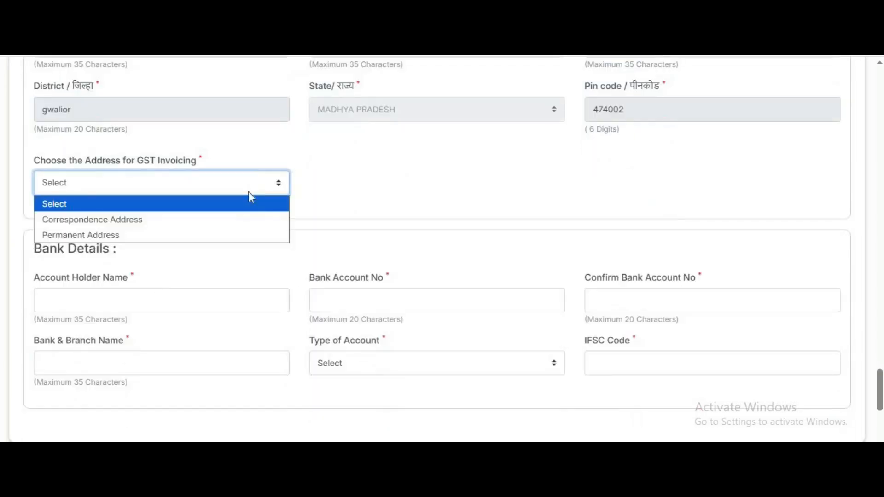
left_click(230, 220)
- Step through the Bank Details fields, leaving the account type unchosen
scroll(182, 239, "down", 3)
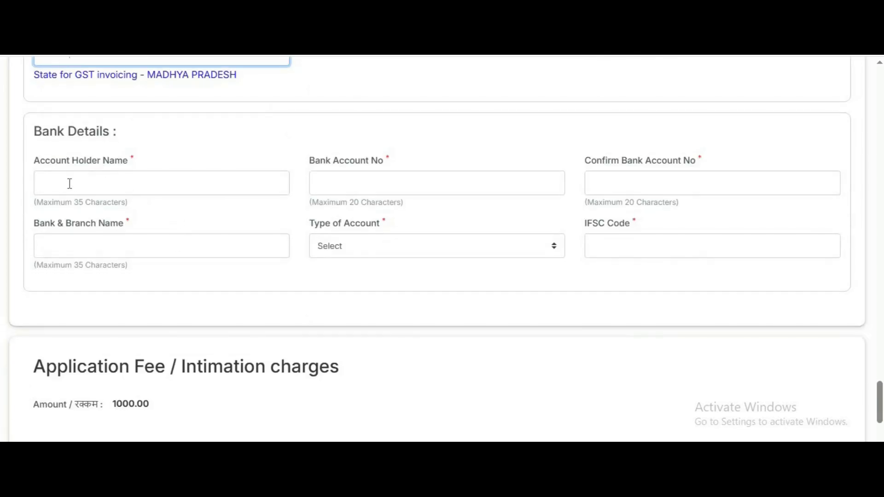
left_click(85, 183)
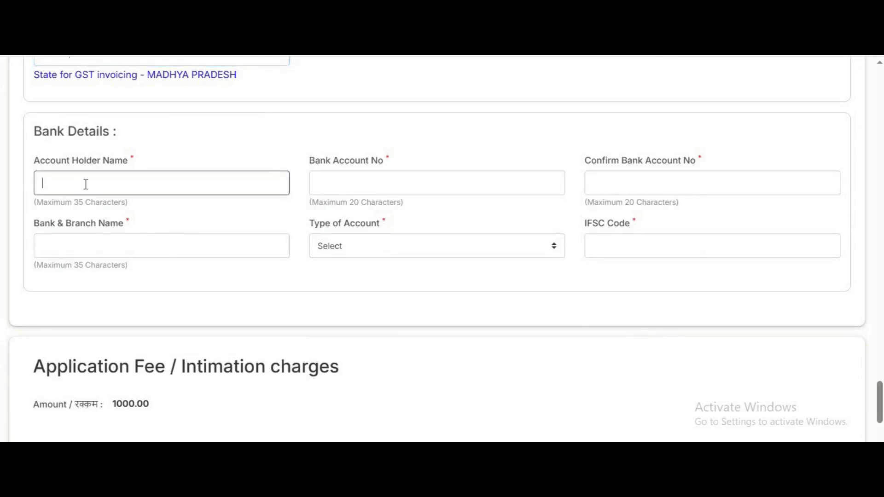
left_click(349, 176)
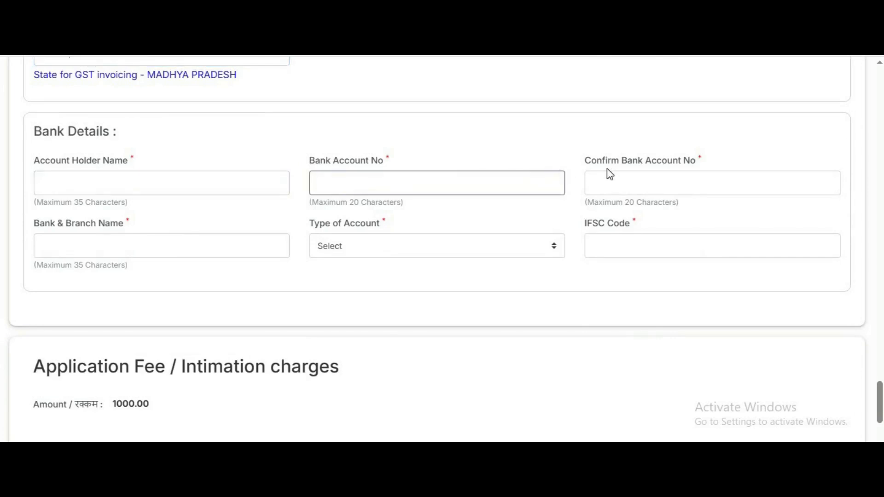
left_click(645, 177)
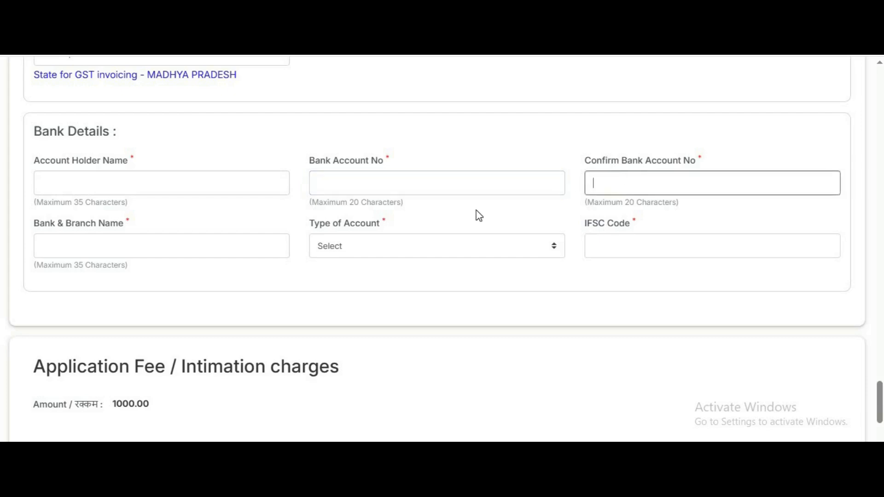
left_click(121, 245)
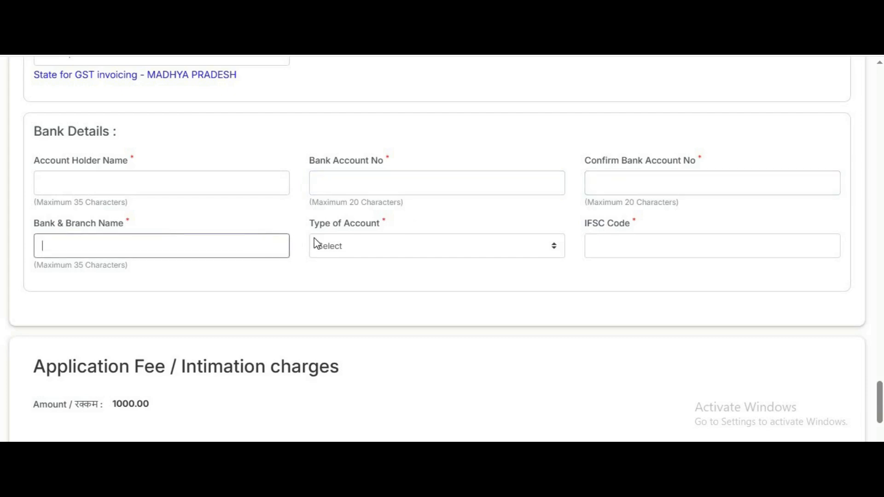
left_click(348, 249)
left_click(346, 247)
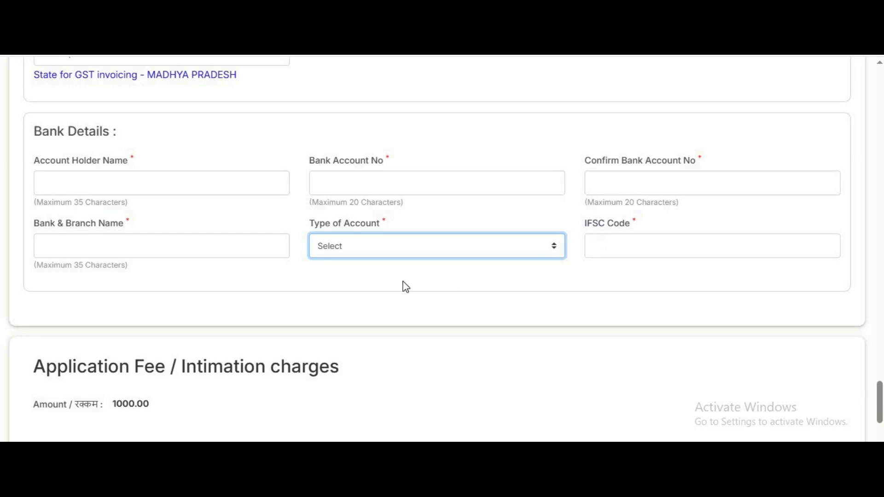
scroll(271, 294, "down", 3)
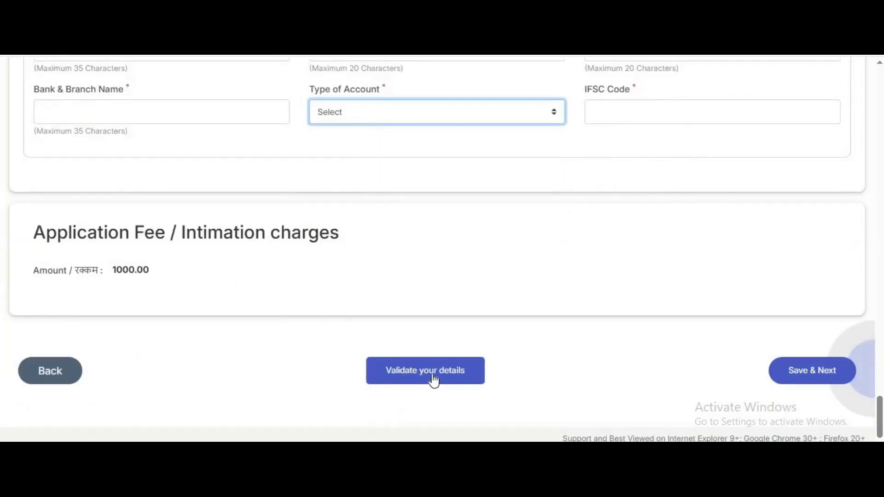
scroll(416, 363, "up", 3)
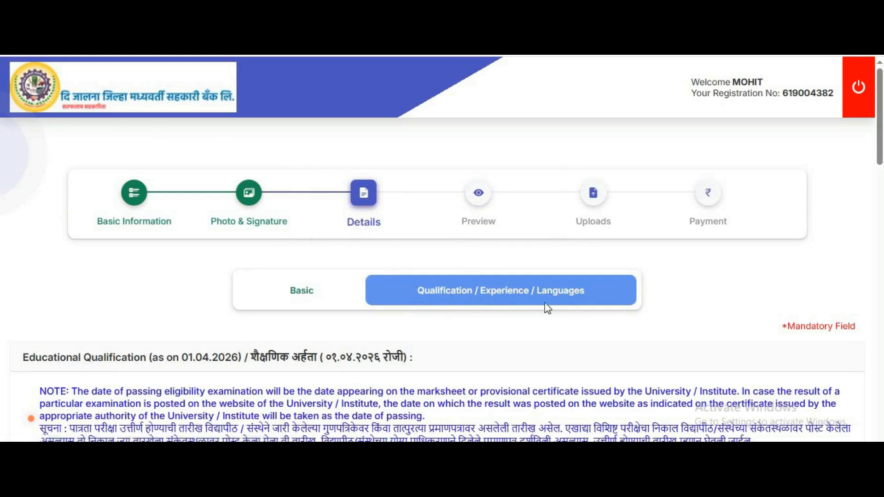
- Set the graduation stream to Science and passing date to 06/07/2022
scroll(545, 305, "down", 4)
scroll(391, 292, "down", 3)
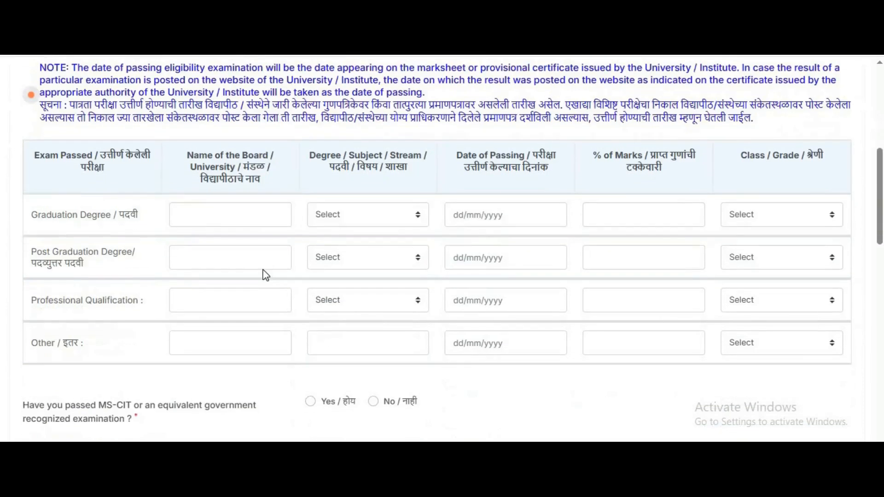
left_click(195, 216)
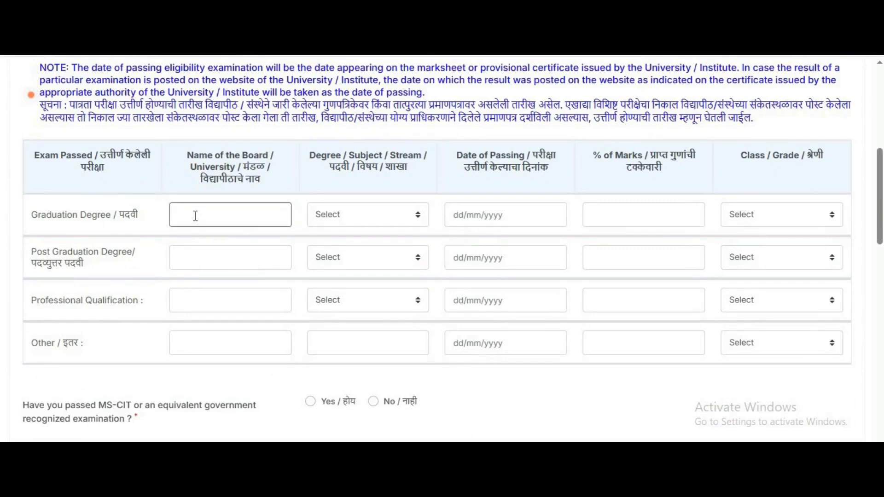
left_click(352, 215)
left_click(341, 267)
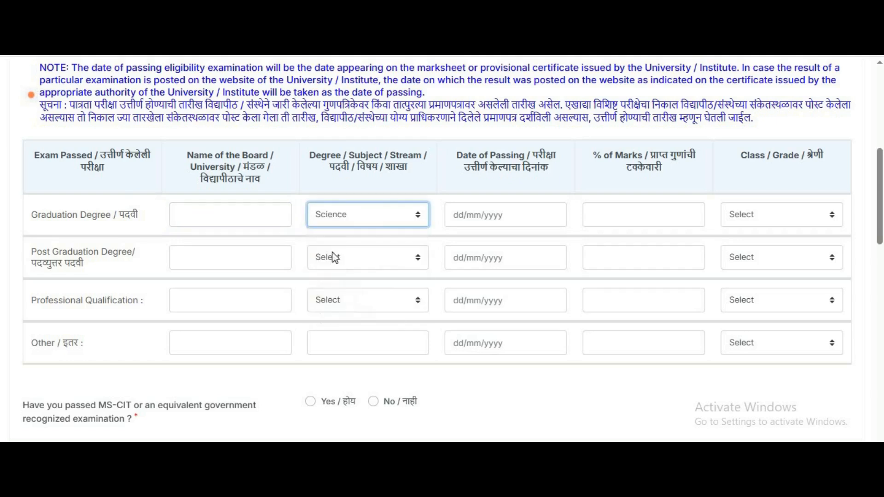
left_click(489, 219)
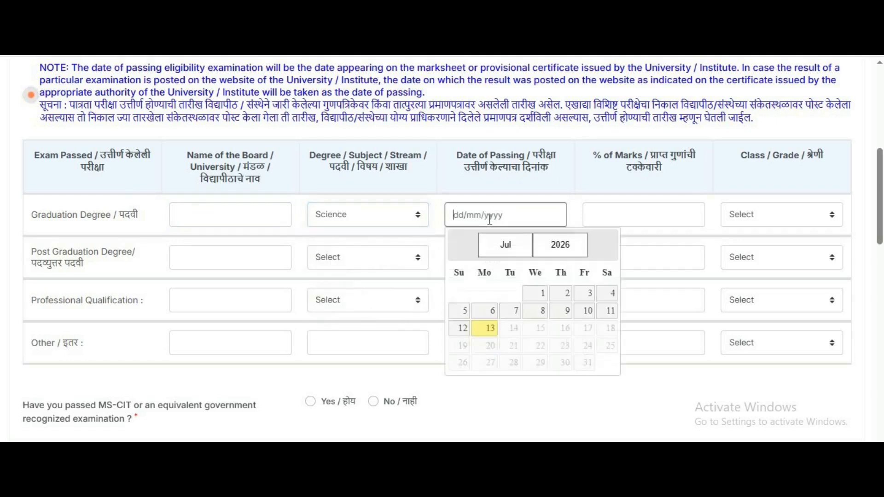
left_click(572, 246)
left_click(555, 164)
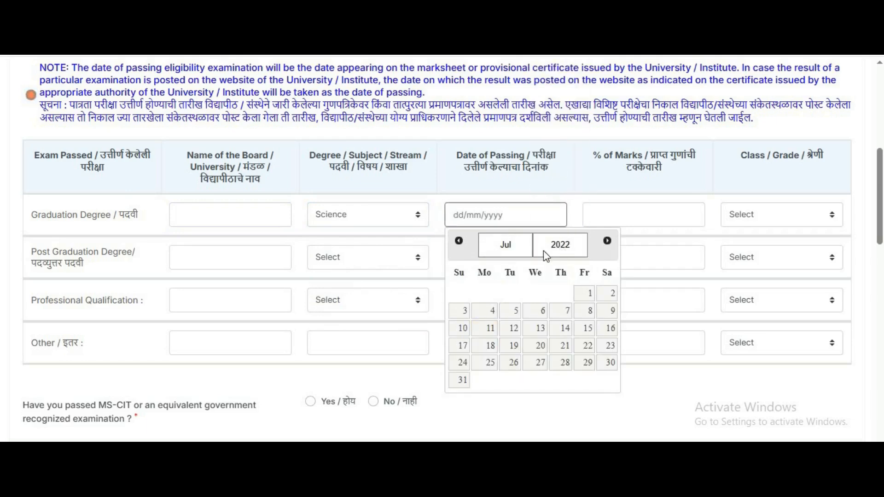
left_click(541, 312)
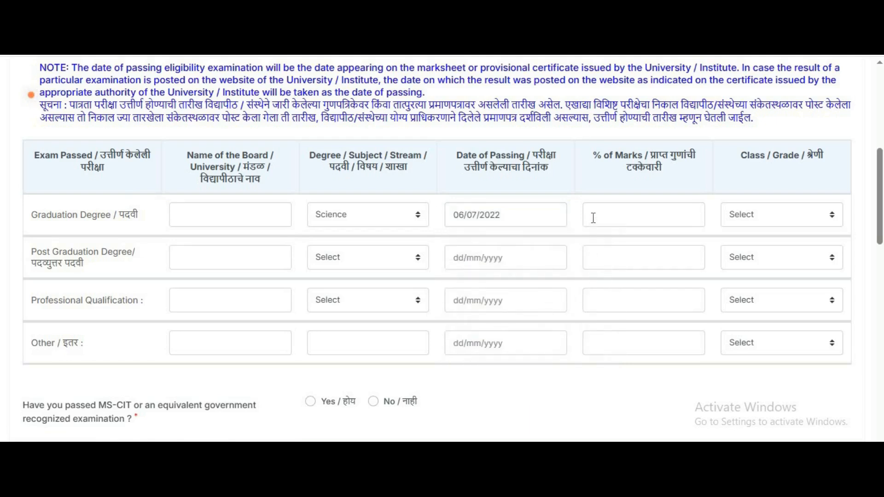
- Enter 72% marks, First Class, and MP BOARD as the graduation board
left_click(593, 217)
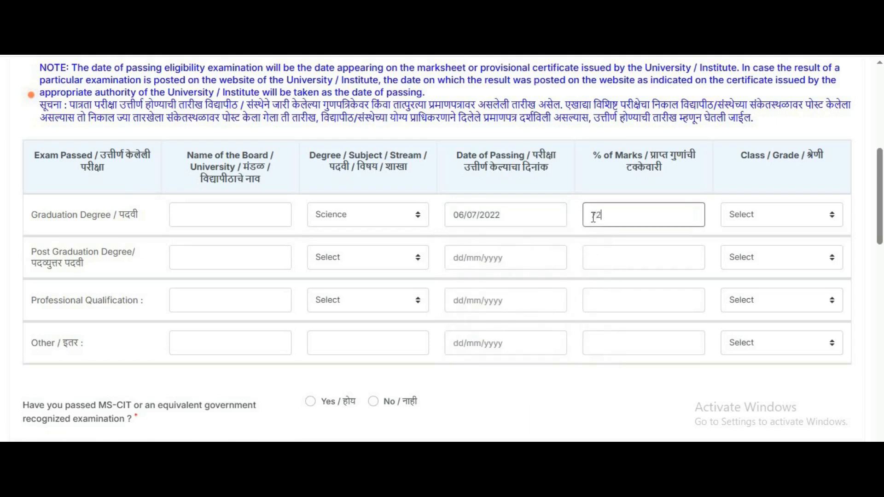
type("72")
left_click(743, 219)
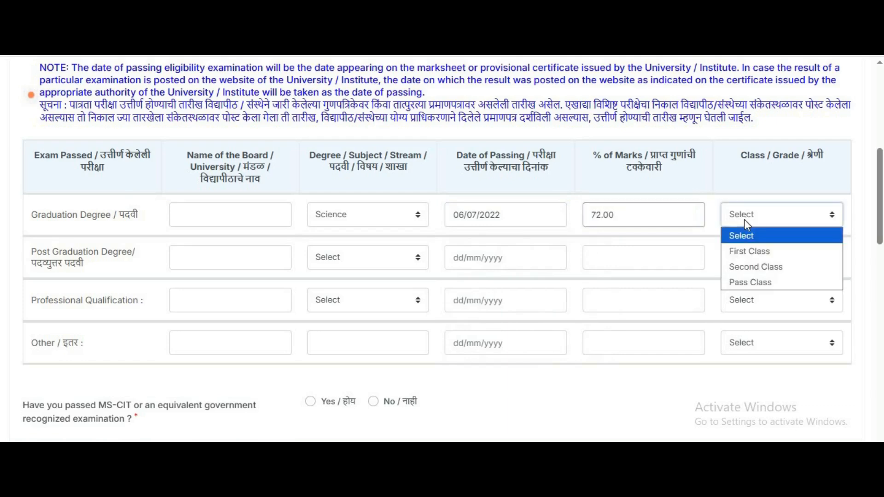
left_click(749, 261)
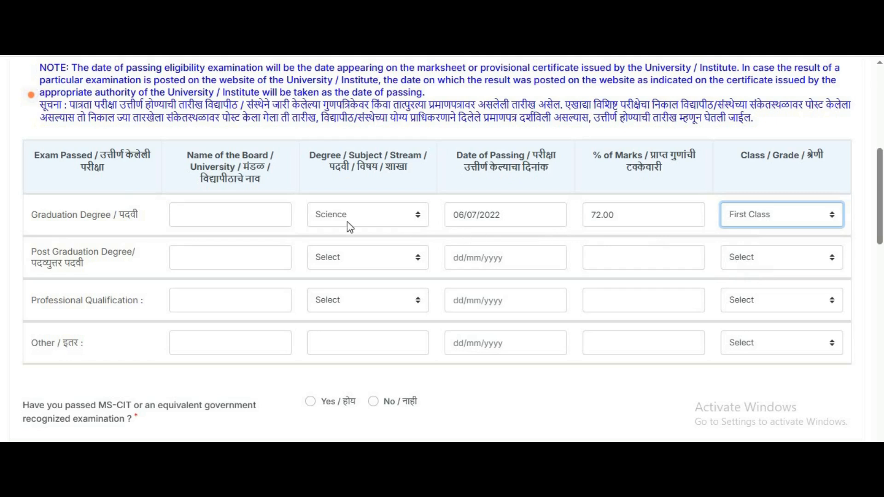
left_click(244, 217)
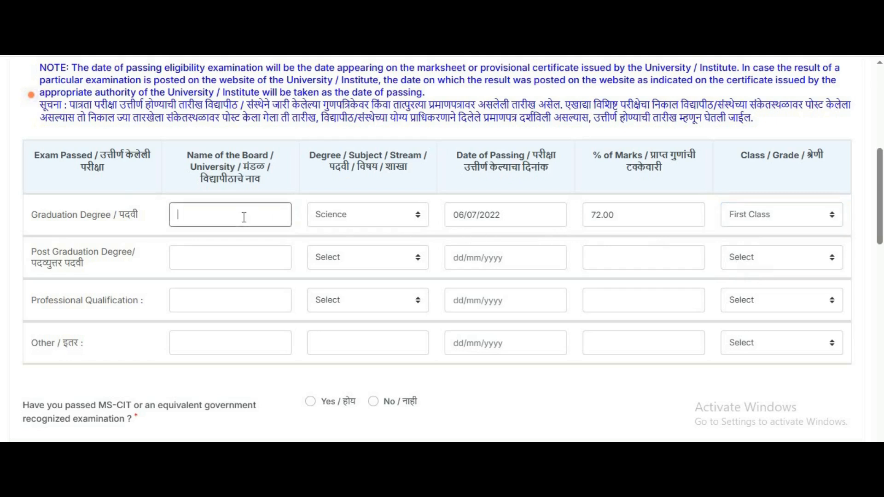
type("MP BOARD")
- Answer Yes for MS-CIT and pick Graduation in the Higher Academic Qualification list
scroll(296, 366, "down", 4)
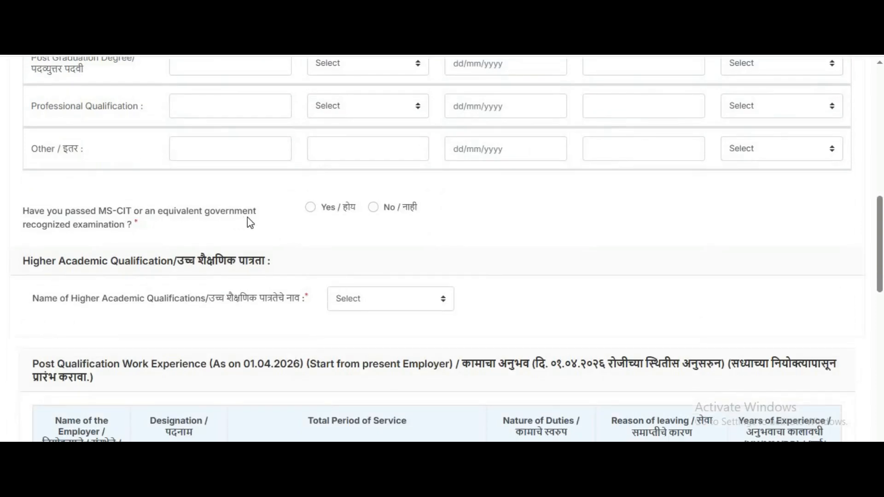
left_click(312, 210)
left_click(350, 302)
left_click(362, 338)
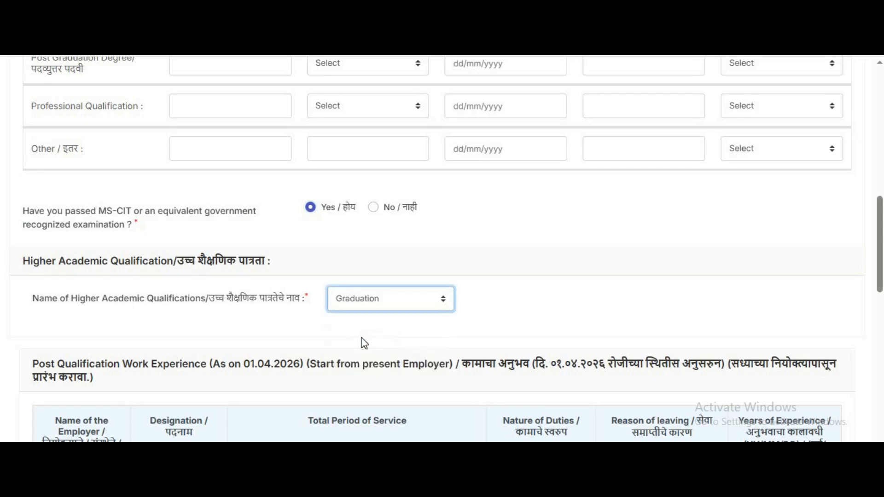
left_click(362, 307)
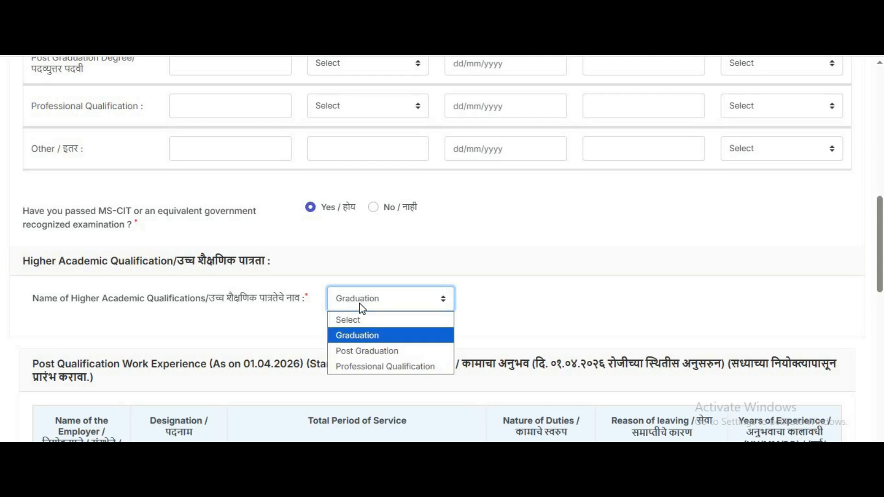
left_click(357, 336)
scroll(313, 340, "down", 3)
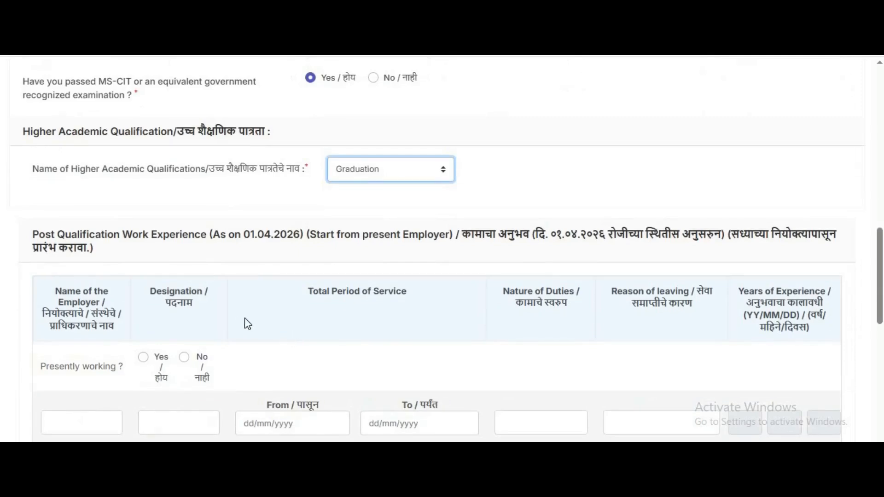
scroll(240, 318, "down", 3)
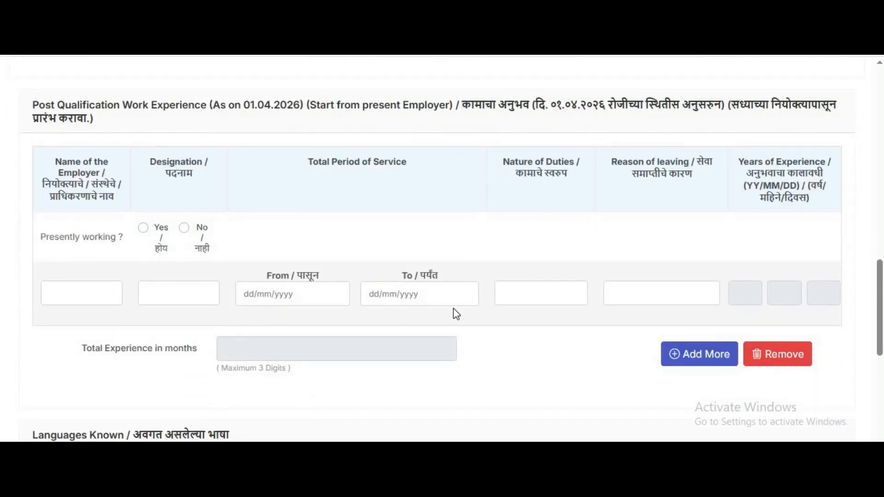
- Mark Marathi and a second language, HINDI, as read, written and spoken
scroll(414, 306, "down", 5)
scroll(211, 272, "down", 2)
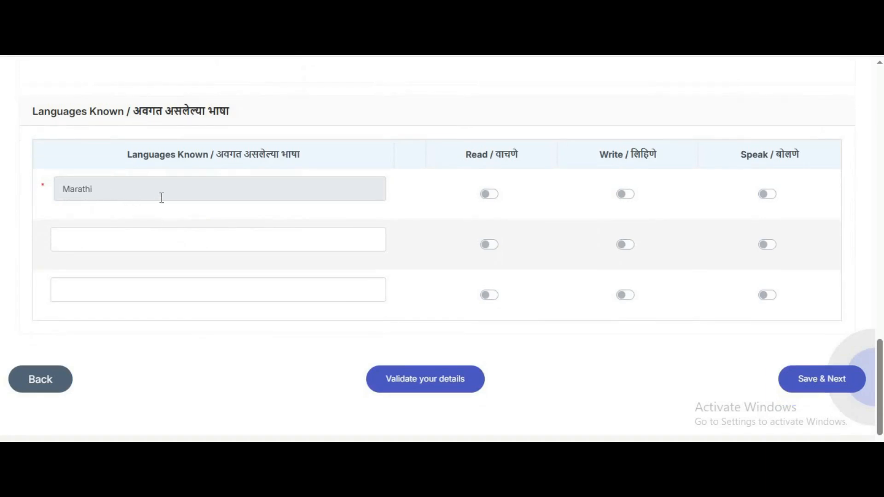
left_click(495, 195)
left_click(630, 195)
left_click(773, 197)
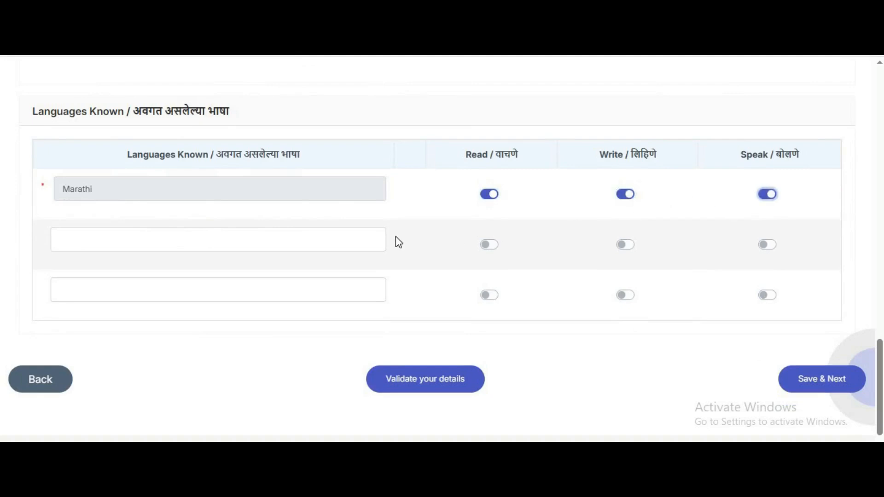
left_click(167, 241)
type("Hi")
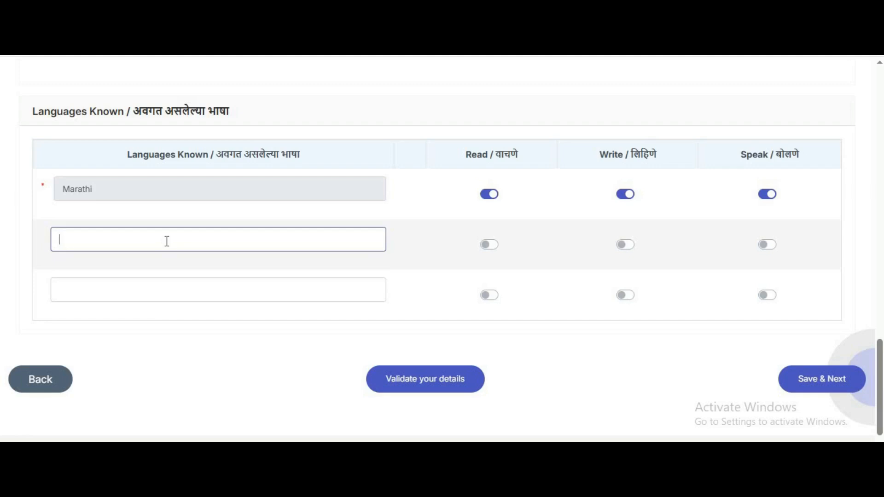
type("NDI")
left_click(497, 247)
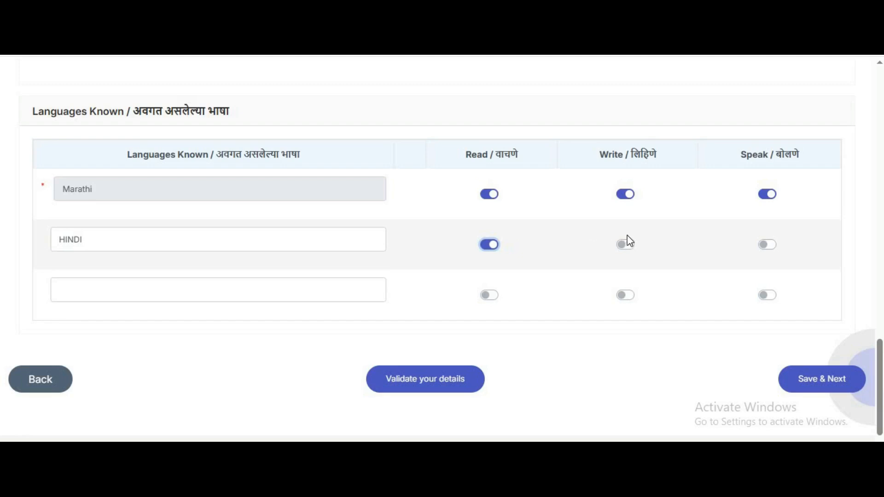
left_click(630, 246)
left_click(776, 251)
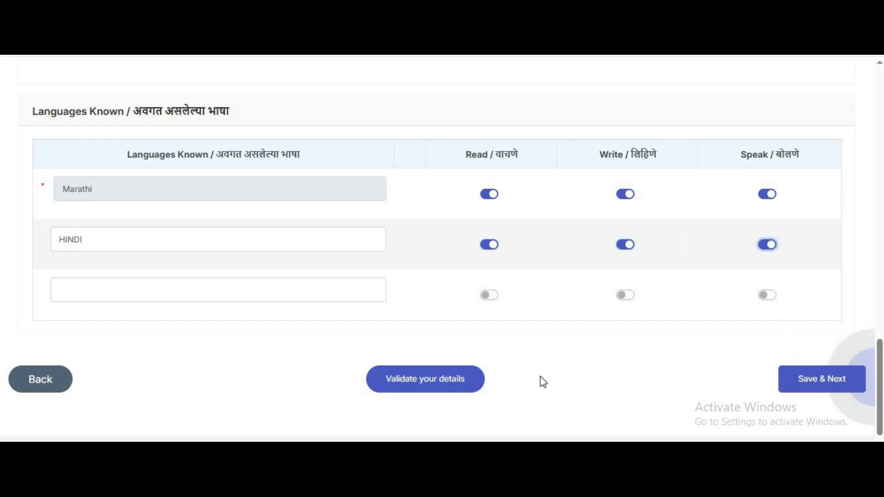
- Validate the details, dismiss the success message, and save to continue
left_click(447, 386)
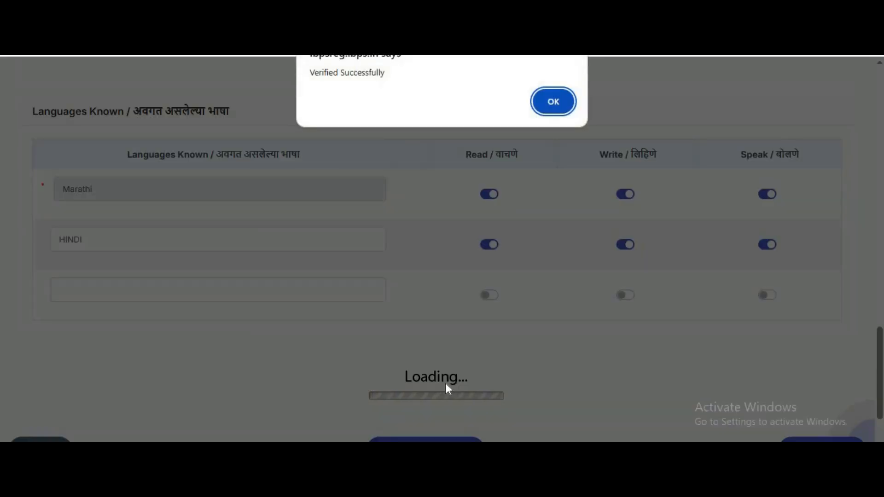
left_click(554, 102)
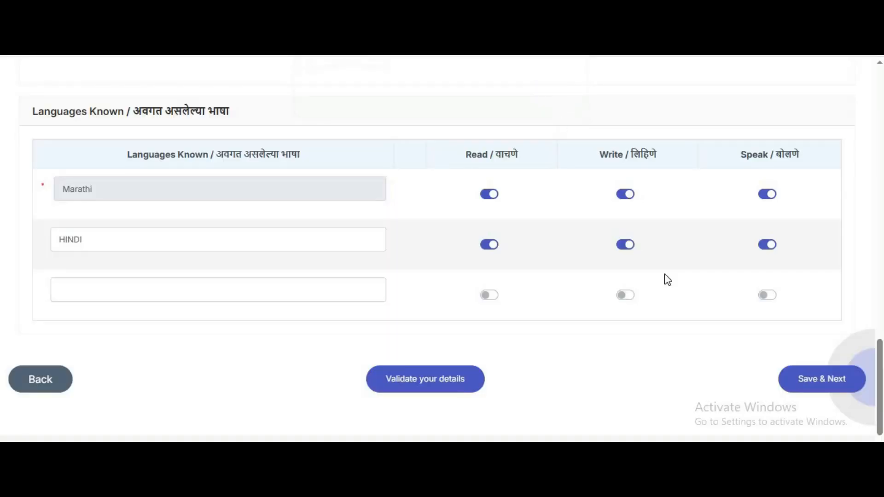
left_click(820, 385)
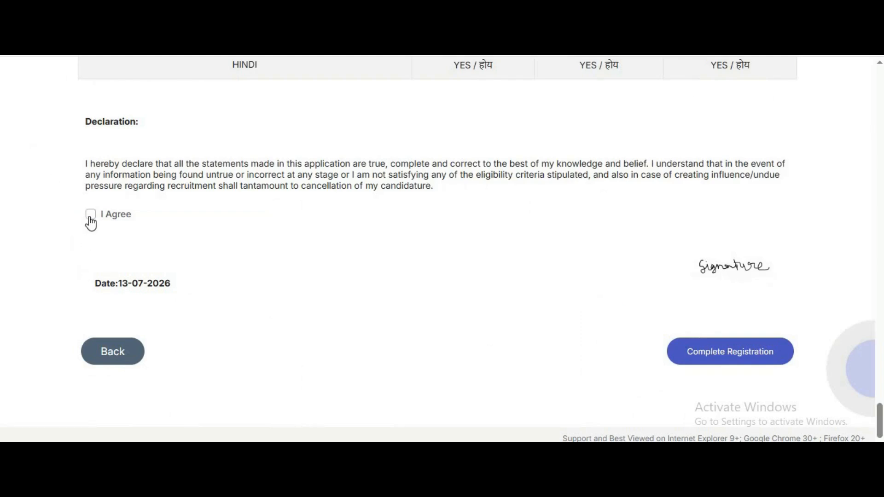
- Agree to the declaration and complete registration, confirming both warning dialogs
left_click(91, 217)
left_click(719, 363)
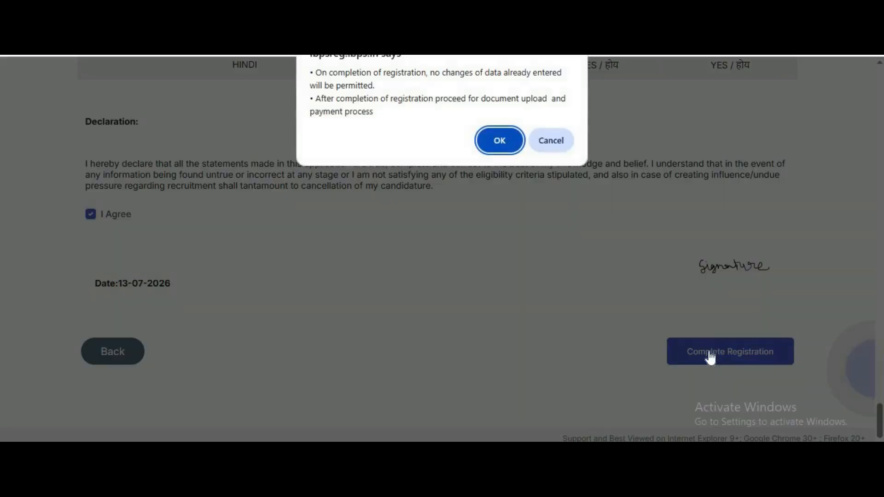
left_click(503, 149)
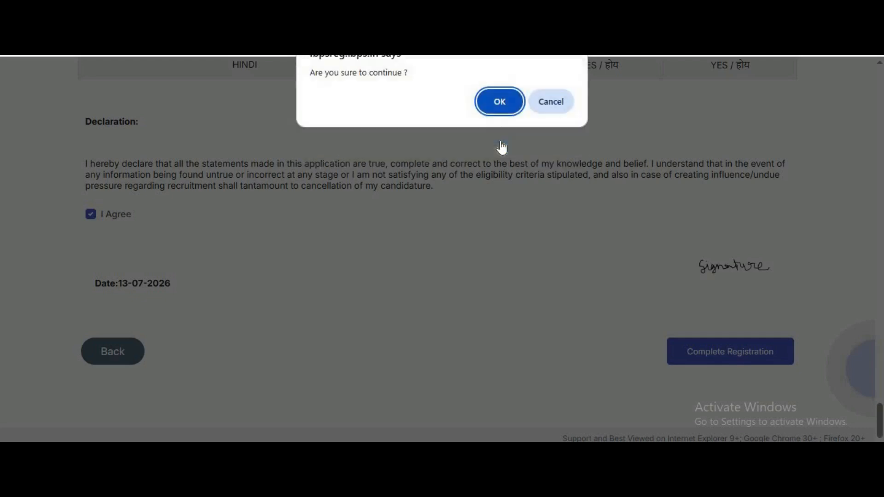
left_click(499, 103)
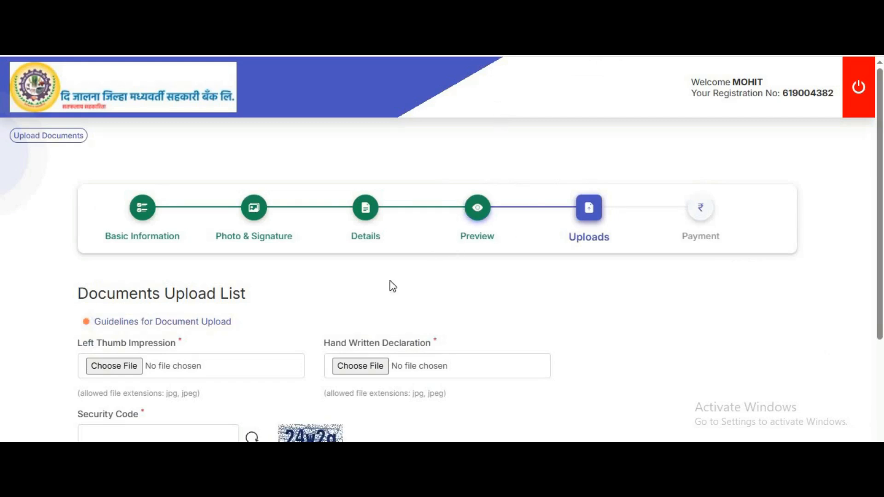
- Scroll past the Documents Upload List toward the Payment step
scroll(168, 317, "down", 3)
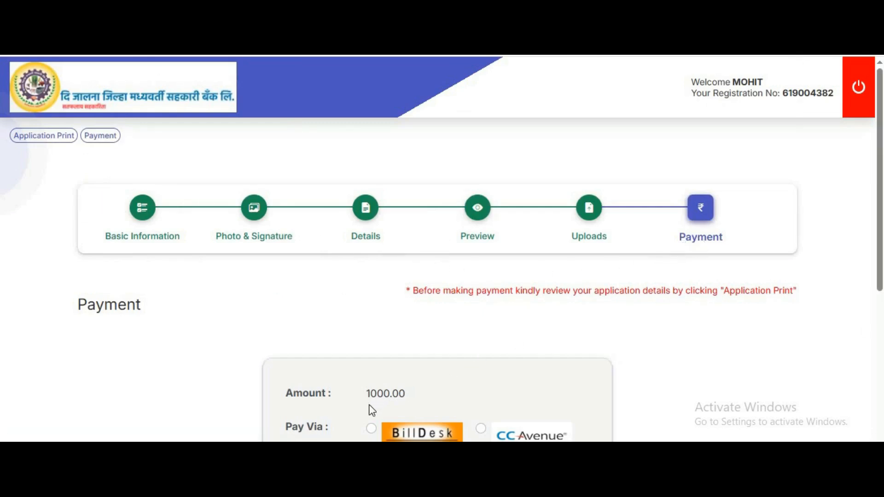
- Enter the captcha security code and submit the BillDesk payment, confirming the prompt
scroll(438, 411, "down", 4)
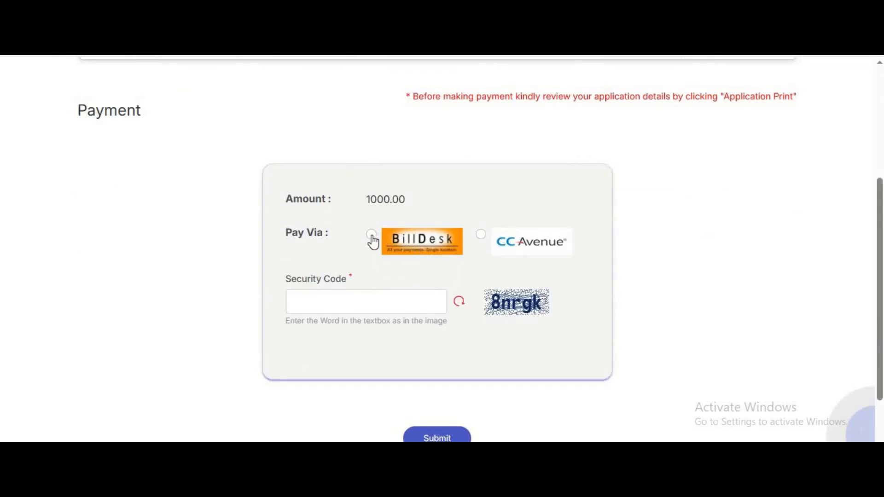
left_click(368, 308)
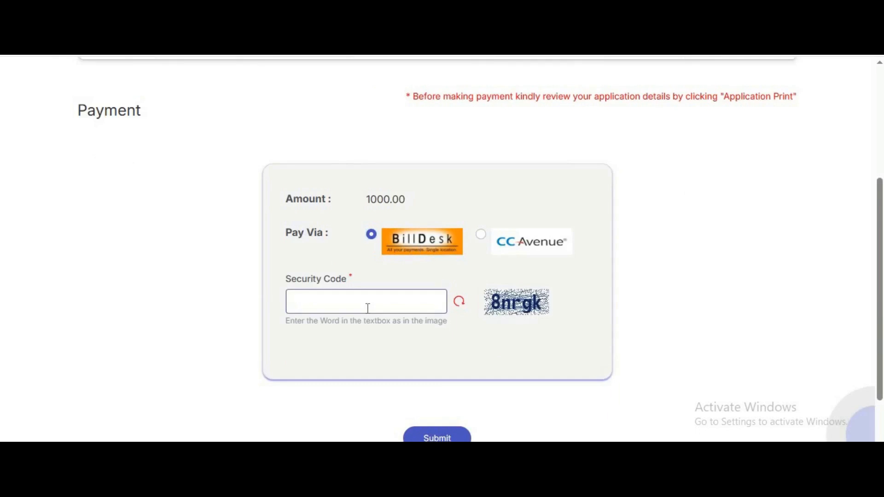
type("8nrgk")
scroll(429, 420, "down", 1)
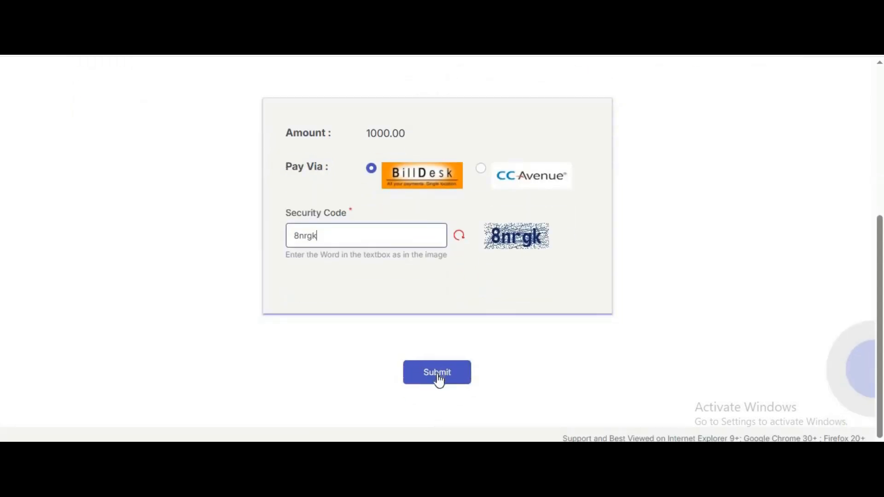
left_click(437, 378)
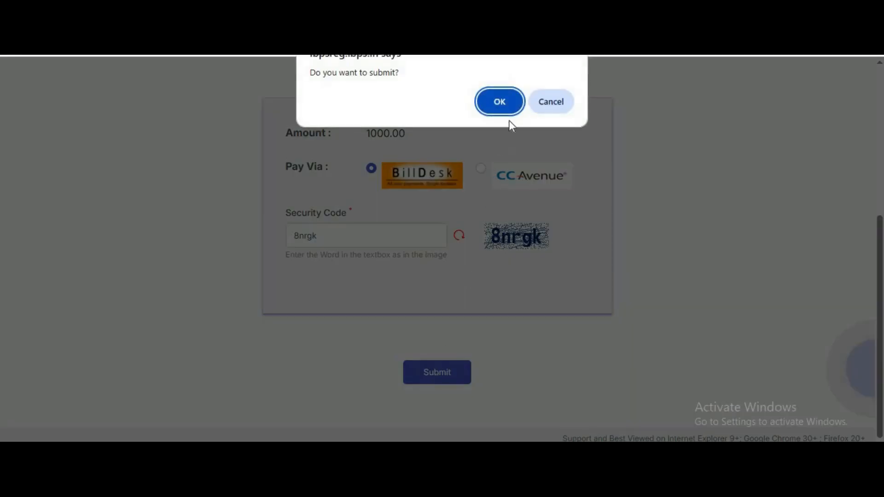
left_click(515, 103)
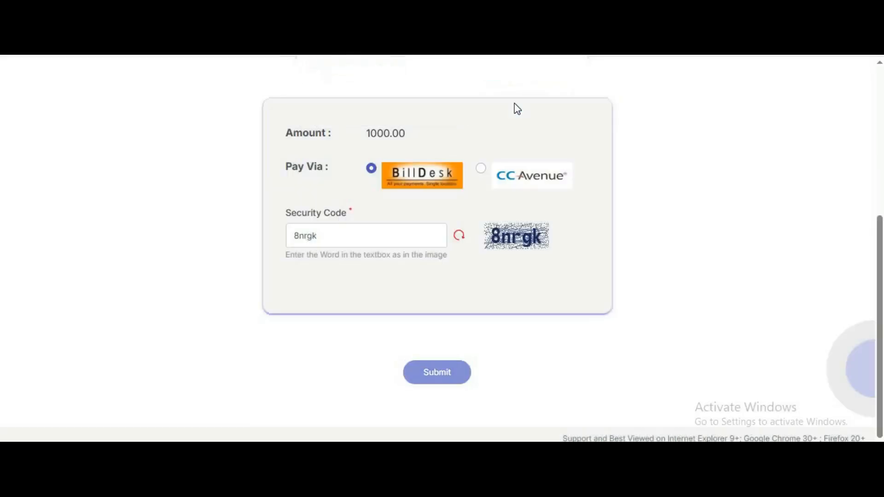